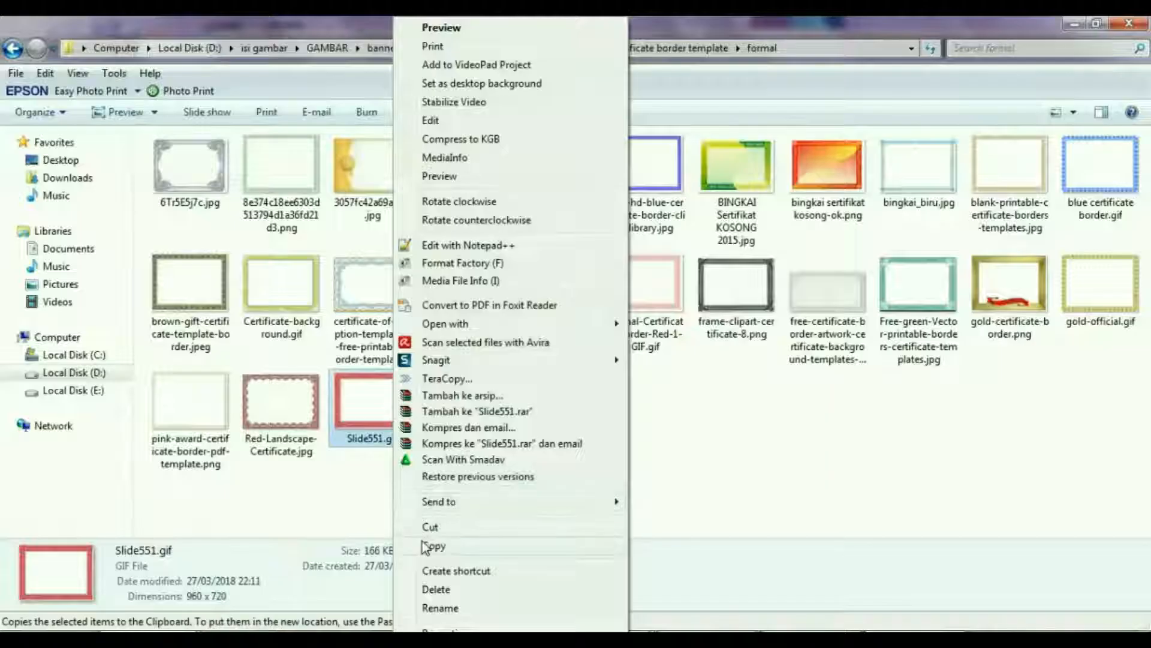
pyautogui.click(450, 542)
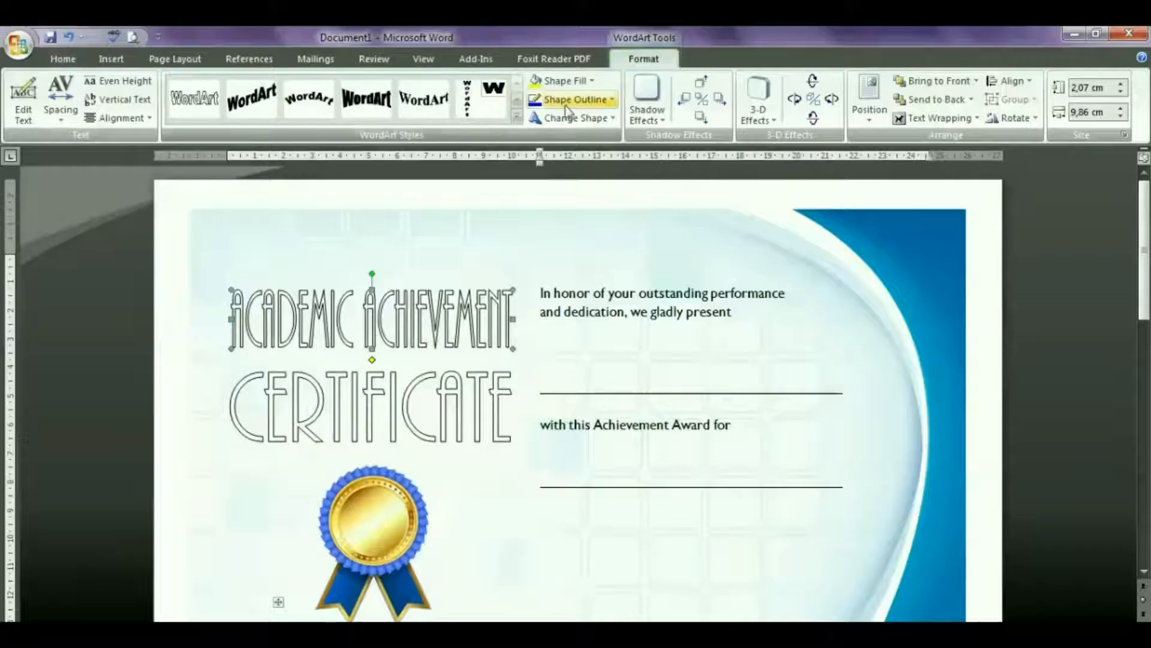
pyautogui.click(564, 80)
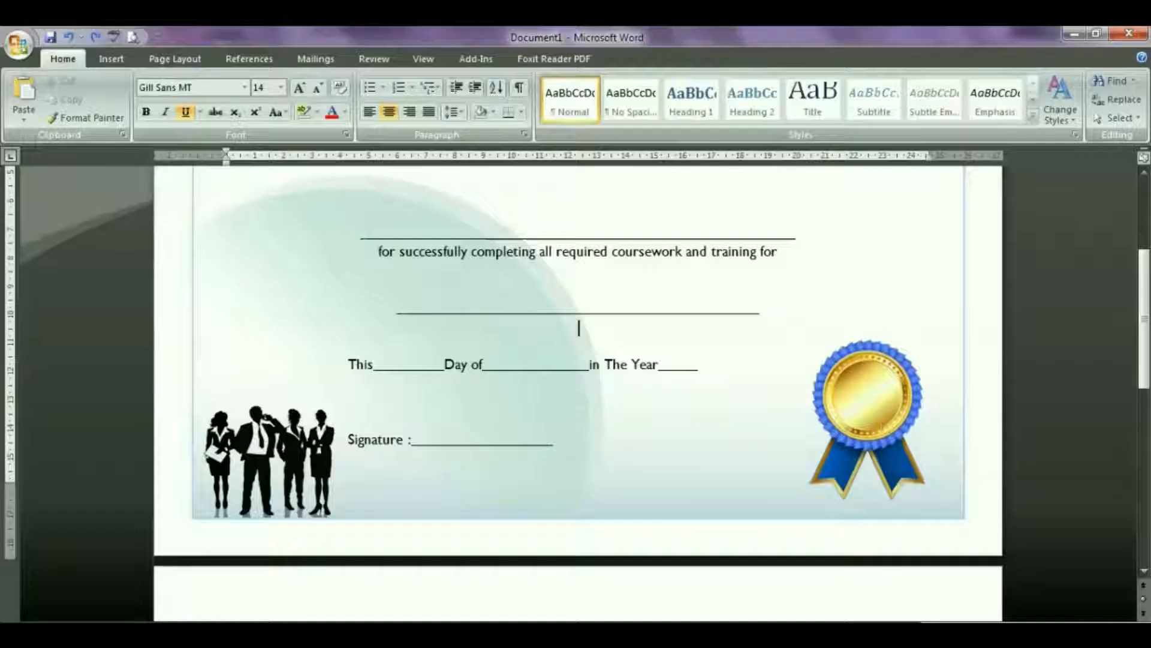
pyautogui.press('Return')
pyautogui.moveTo(874, 423); pyautogui.dragTo(879, 387)
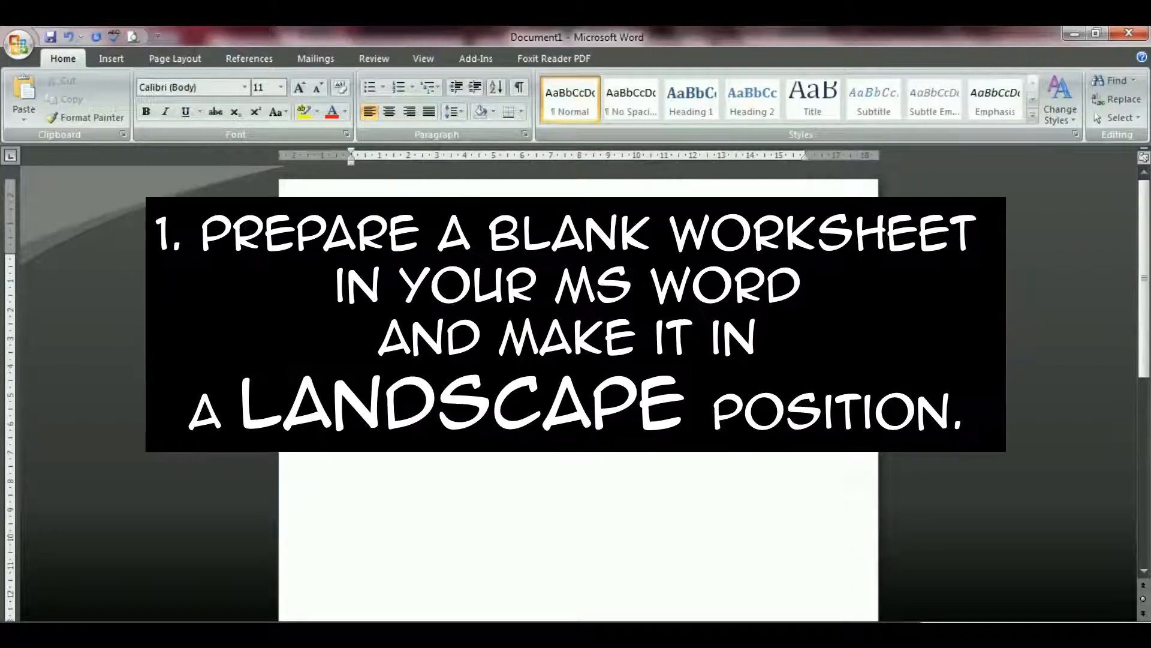
# Set the blank document's page orientation to Landscape.
pyautogui.click(175, 58)
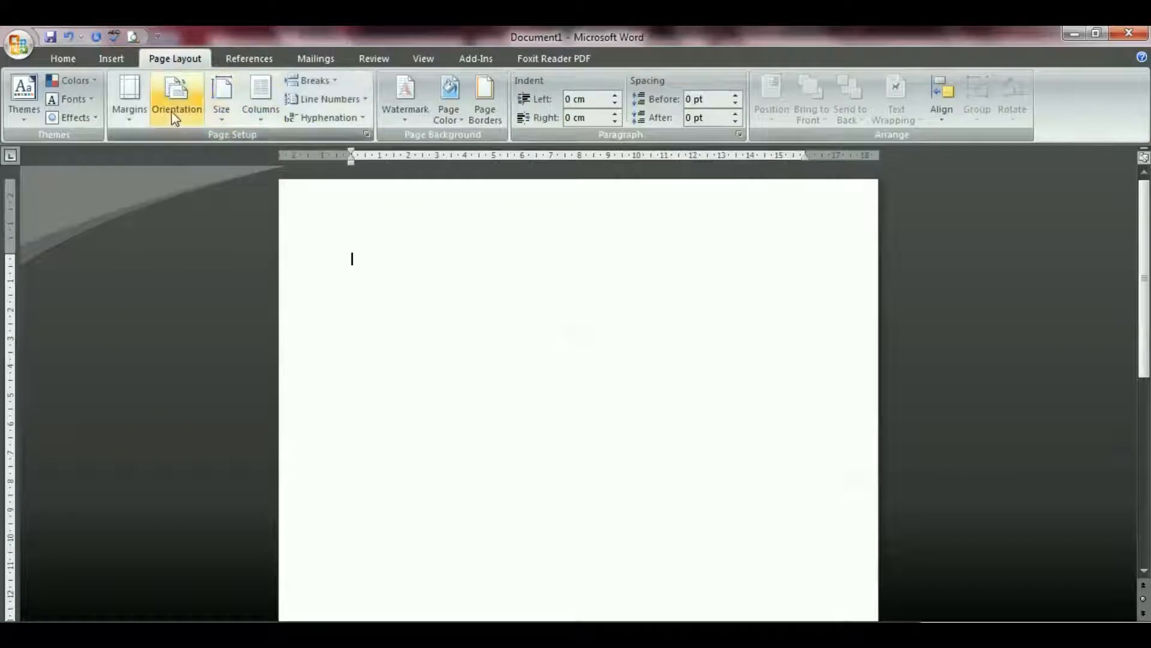
pyautogui.click(174, 114)
pyautogui.click(189, 174)
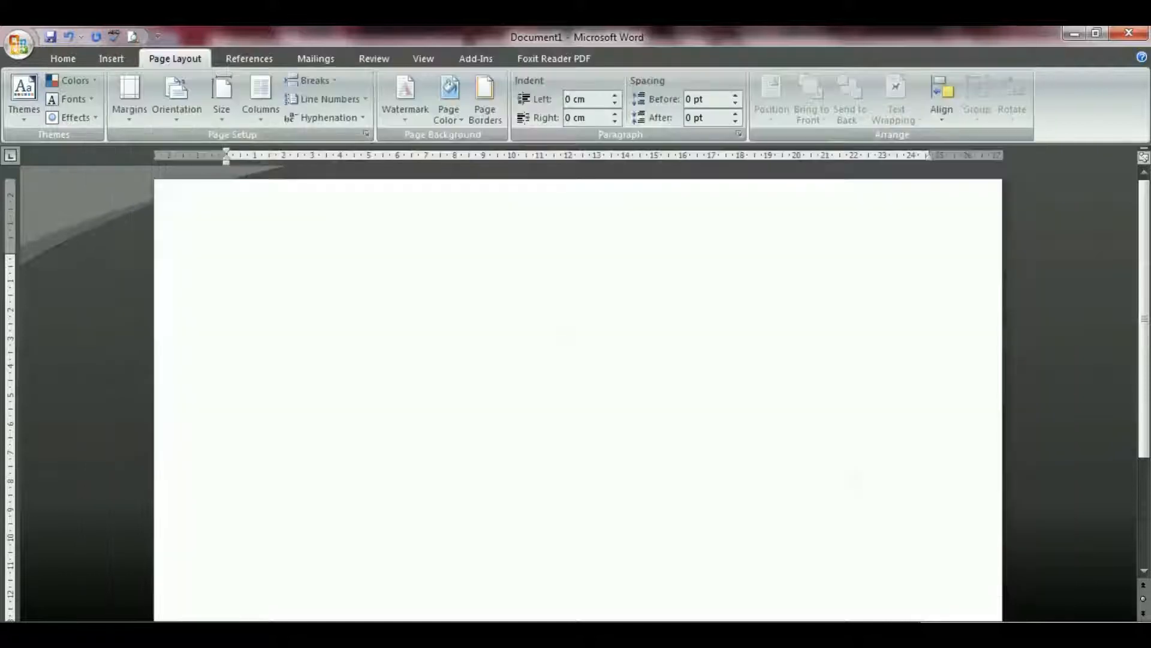
# Copy the green border image 8e374c18ee6303d513794d1a36fd21d3.png from the "formal" folder and paste it into the blank Word page.
pyautogui.moveTo(334, 619)
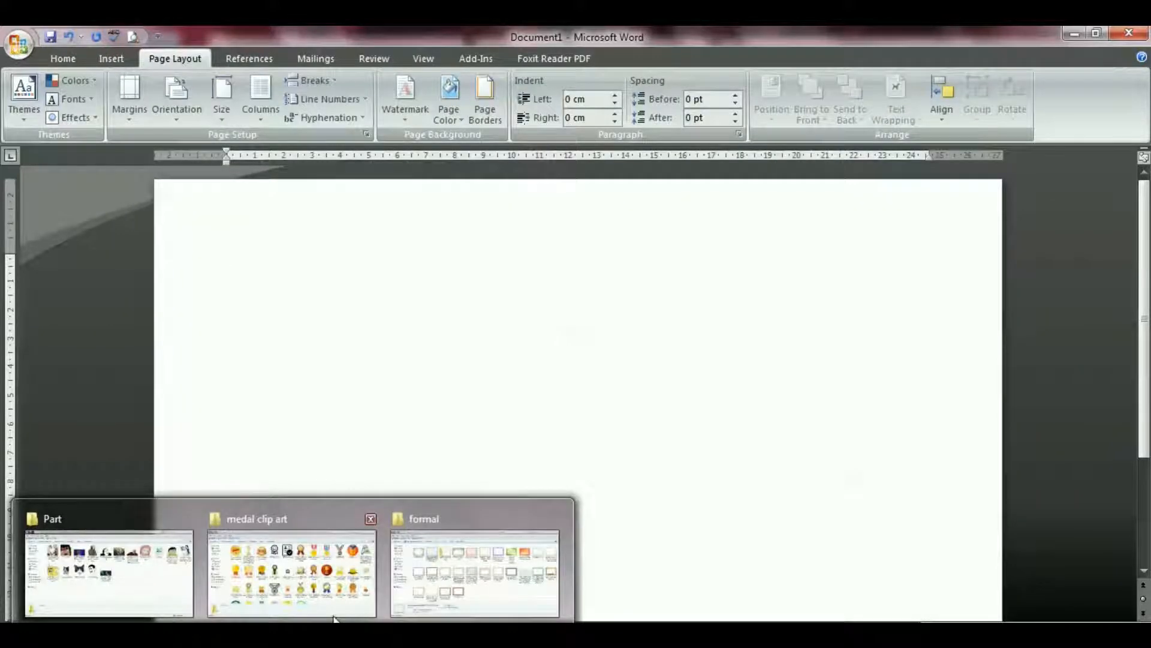
pyautogui.click(440, 581)
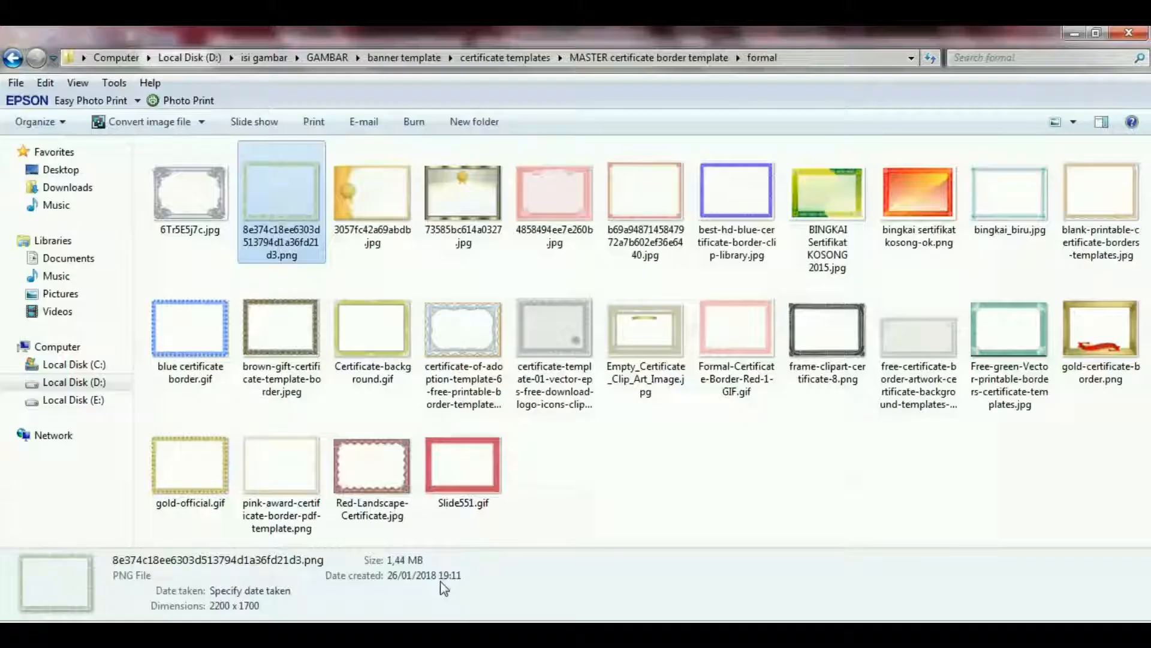
pyautogui.rightClick(310, 239)
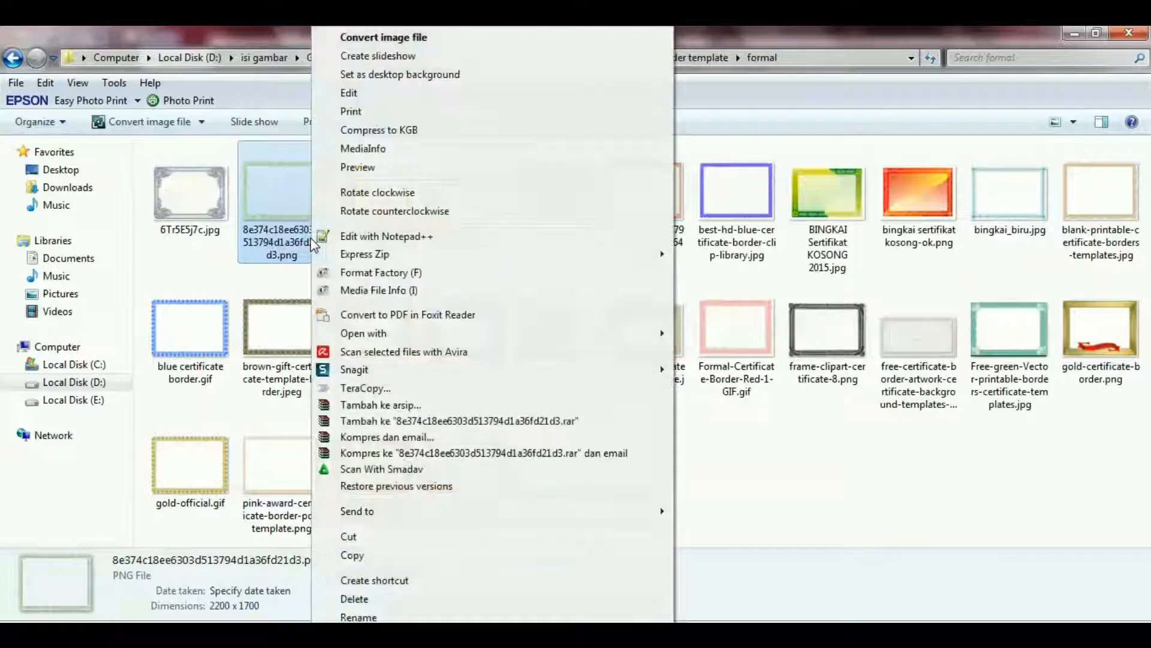
pyautogui.click(354, 551)
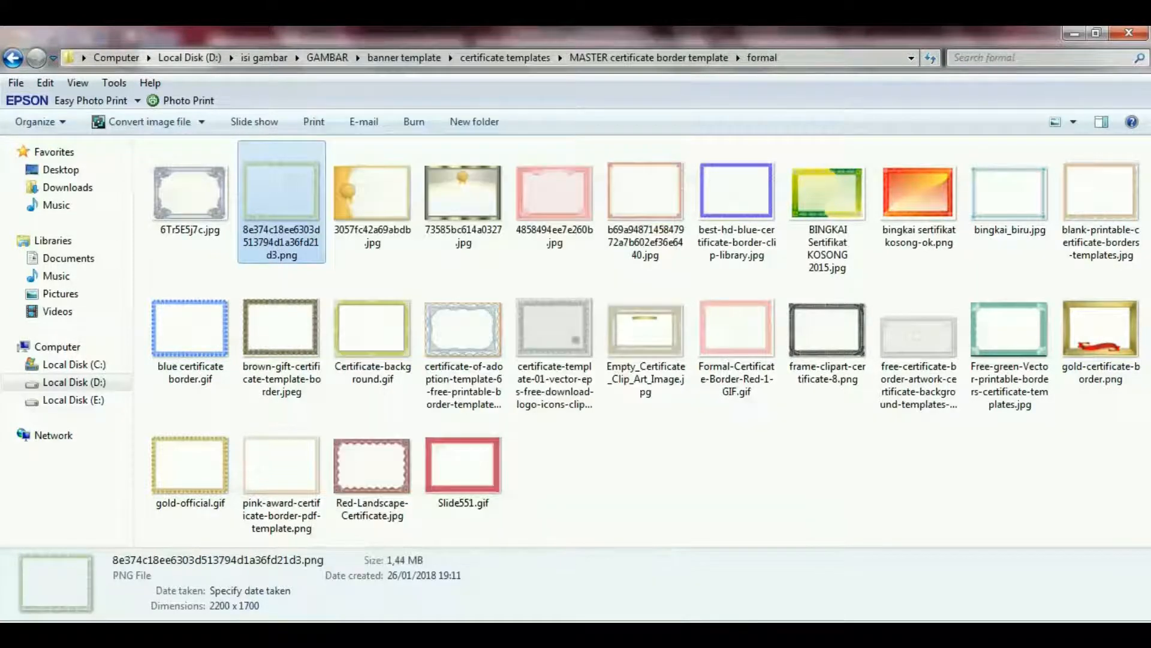
pyautogui.hotkey('alt', 'Tab')
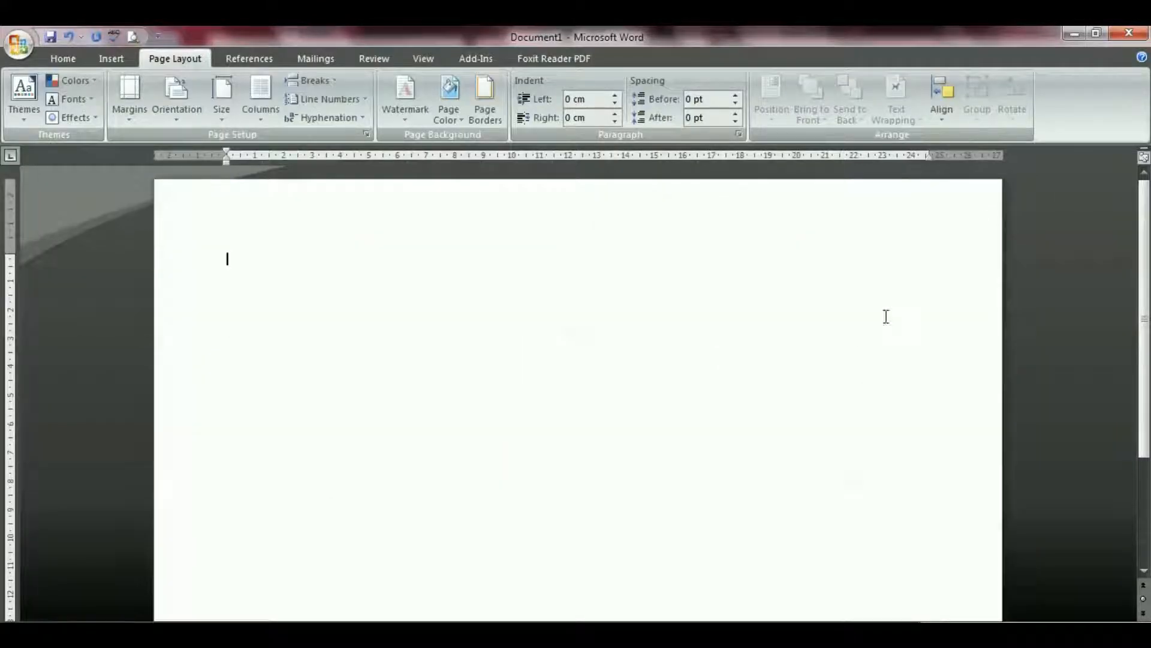
pyautogui.rightClick(892, 258)
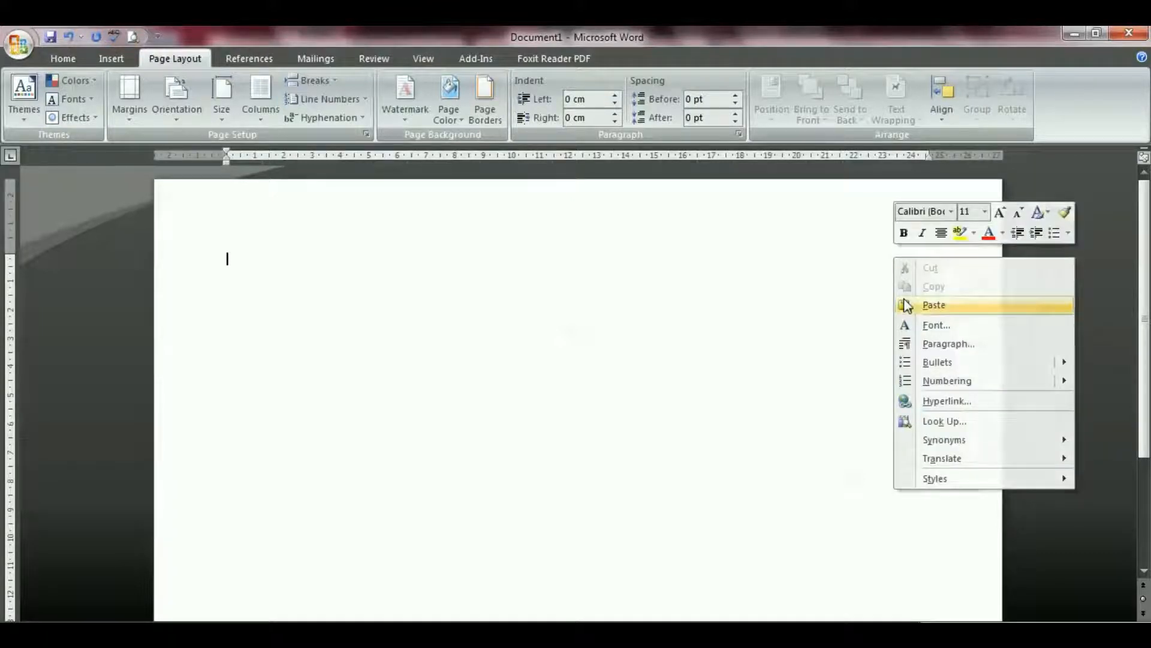
pyautogui.click(908, 304)
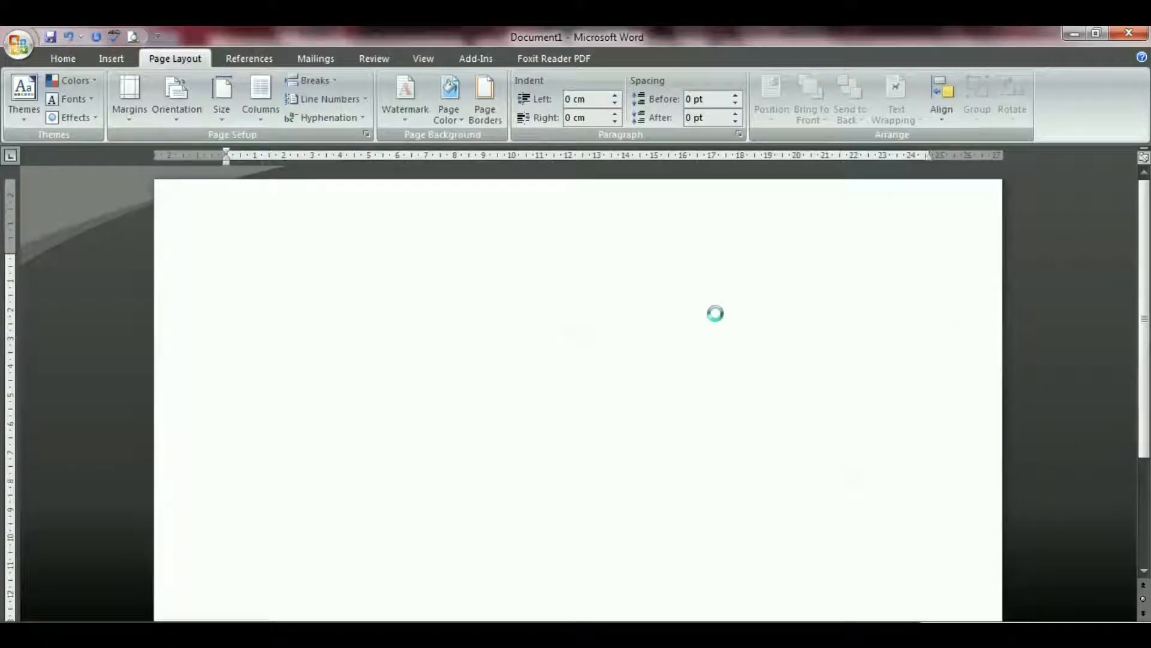
# Set the text wrapping of the pasted green border picture to Behind Text.
pyautogui.click(716, 316)
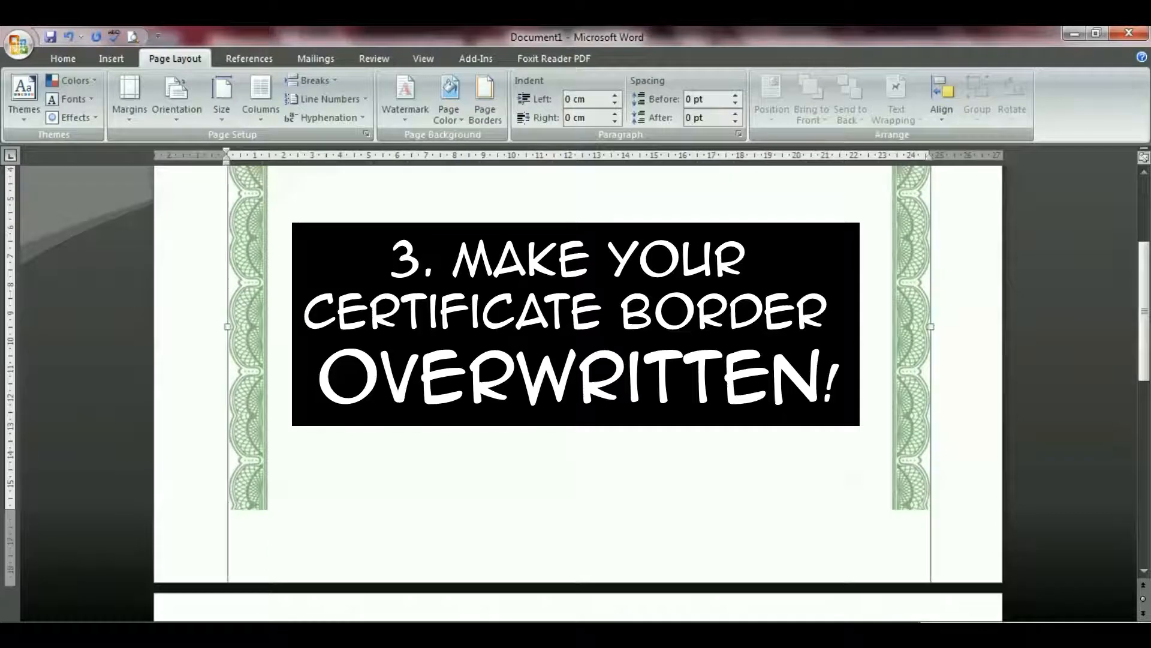
pyautogui.scroll(5, 791, 390)
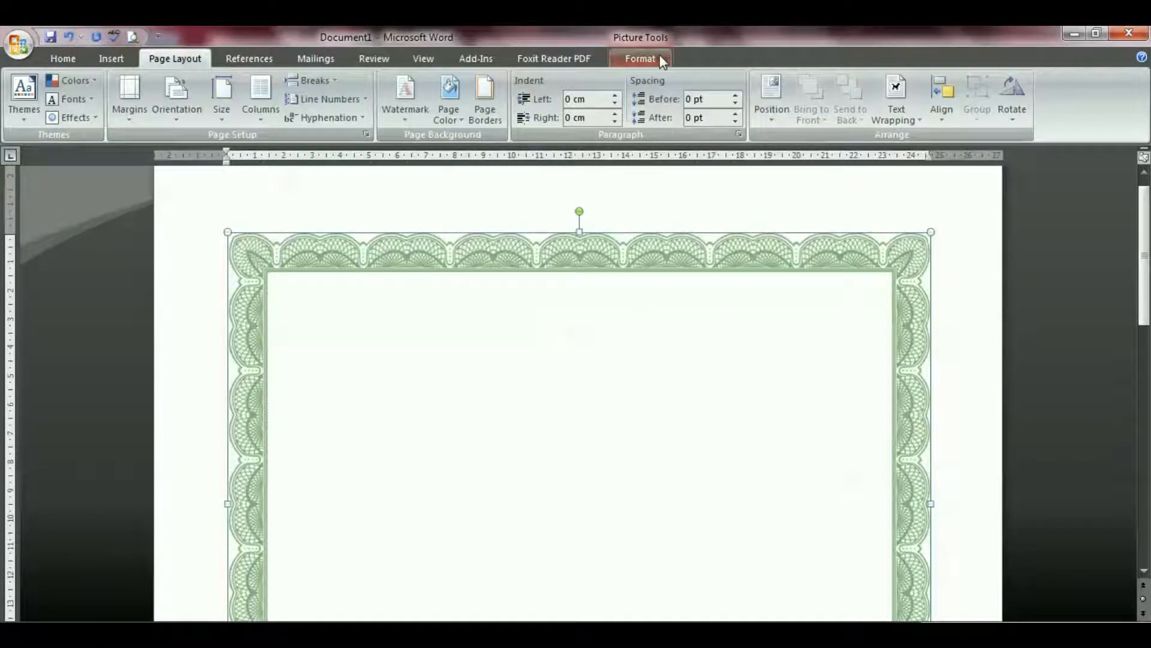
pyautogui.click(640, 59)
pyautogui.click(870, 117)
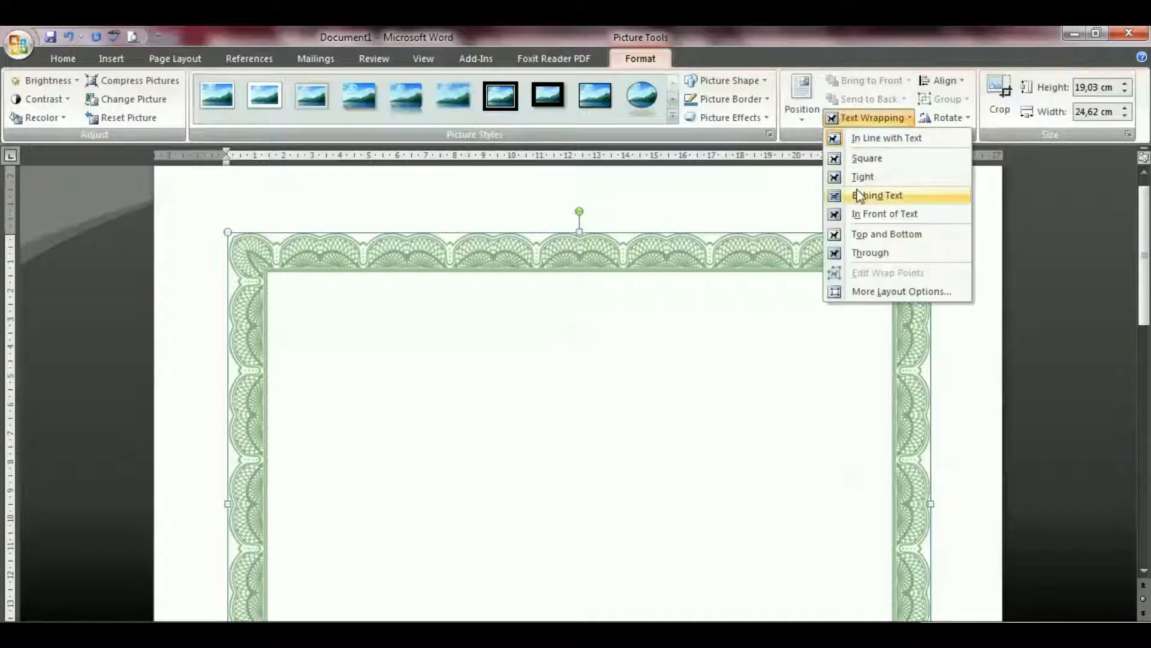
pyautogui.click(877, 196)
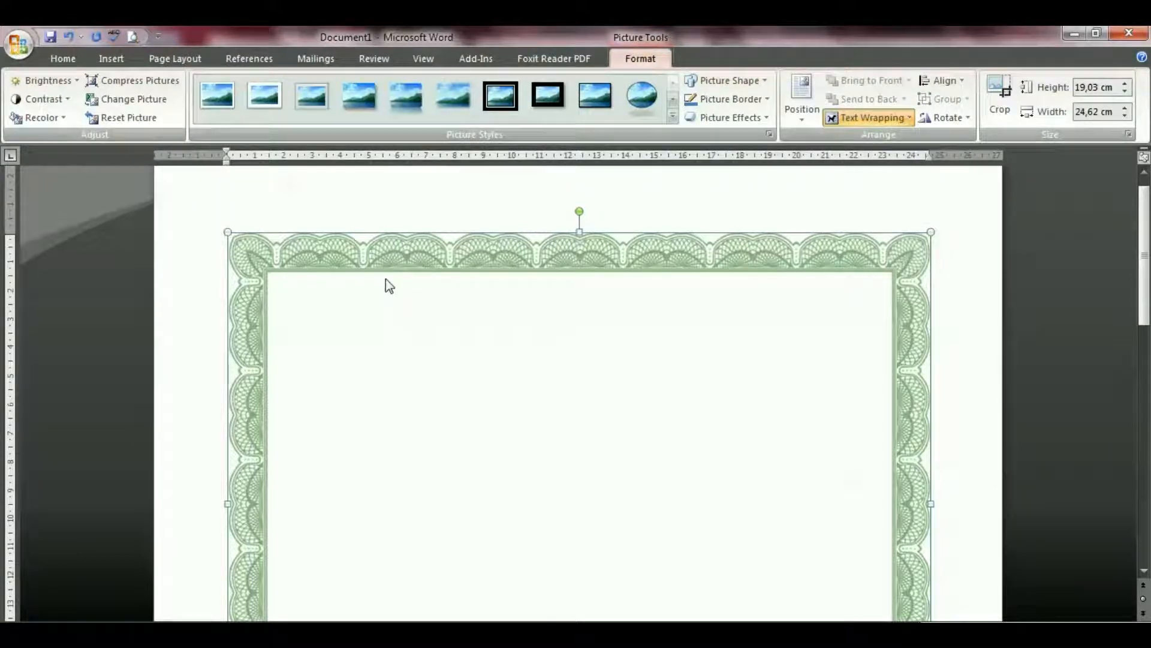
# Move the border picture to the page's upper-left corner and stretch it to about 28.15 cm wide and 19.11 cm high to fill the page.
pyautogui.moveTo(375, 318); pyautogui.dragTo(318, 251)
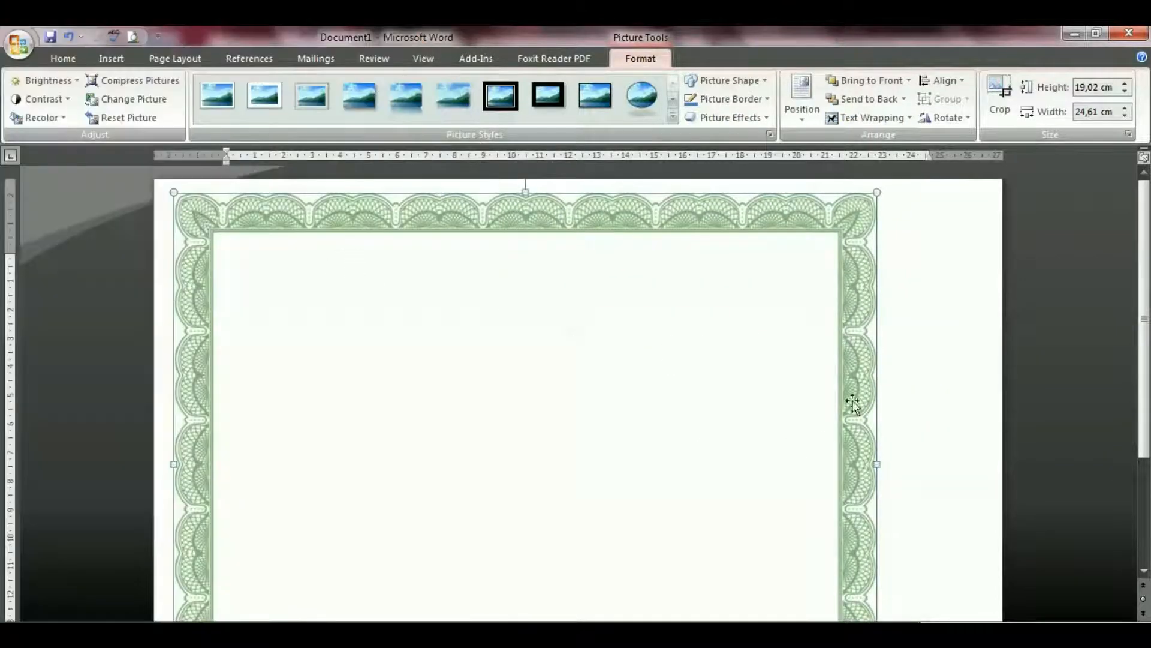
pyautogui.scroll(-4, 863, 420)
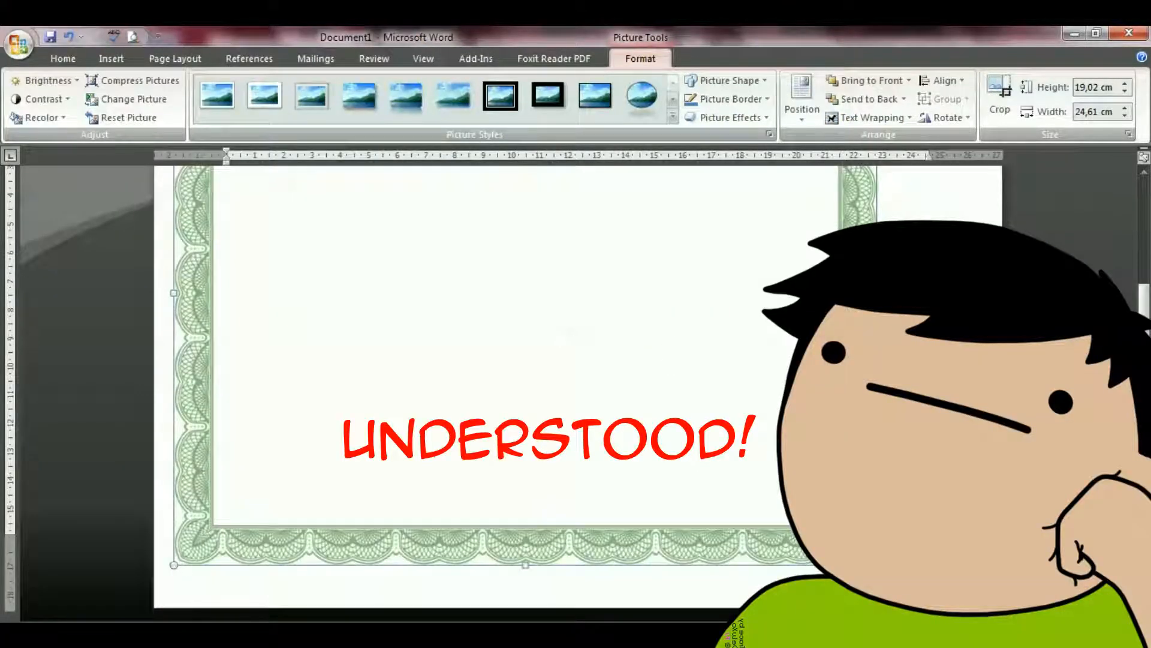
pyautogui.moveTo(877, 564); pyautogui.dragTo(889, 570)
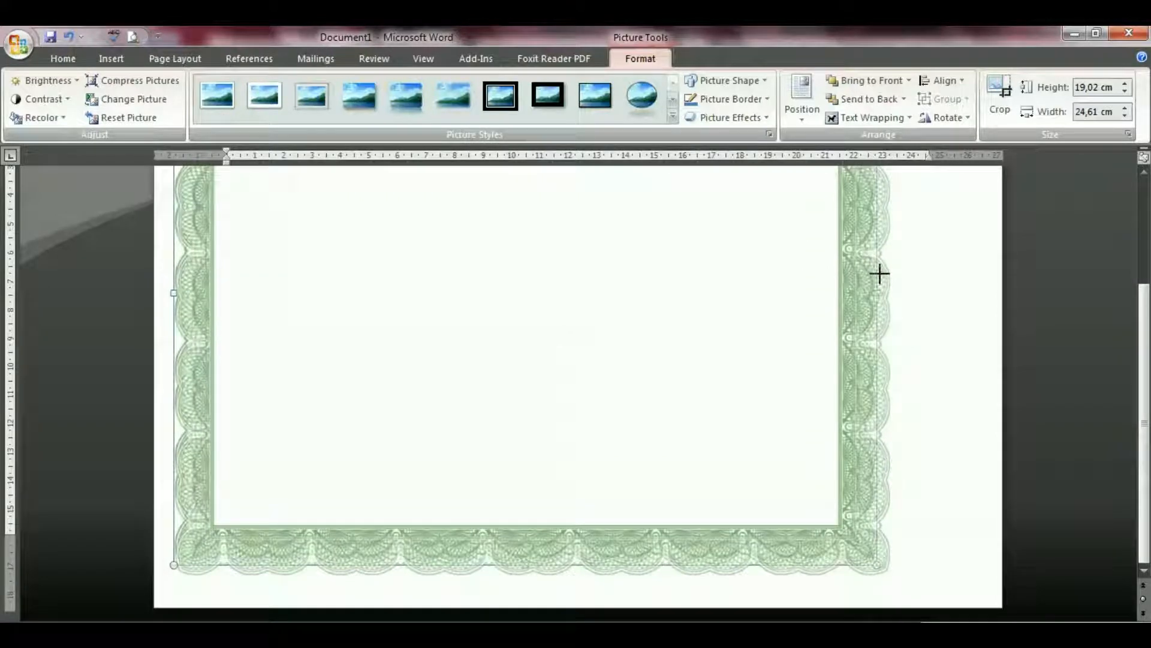
pyautogui.moveTo(921, 296); pyautogui.dragTo(977, 305)
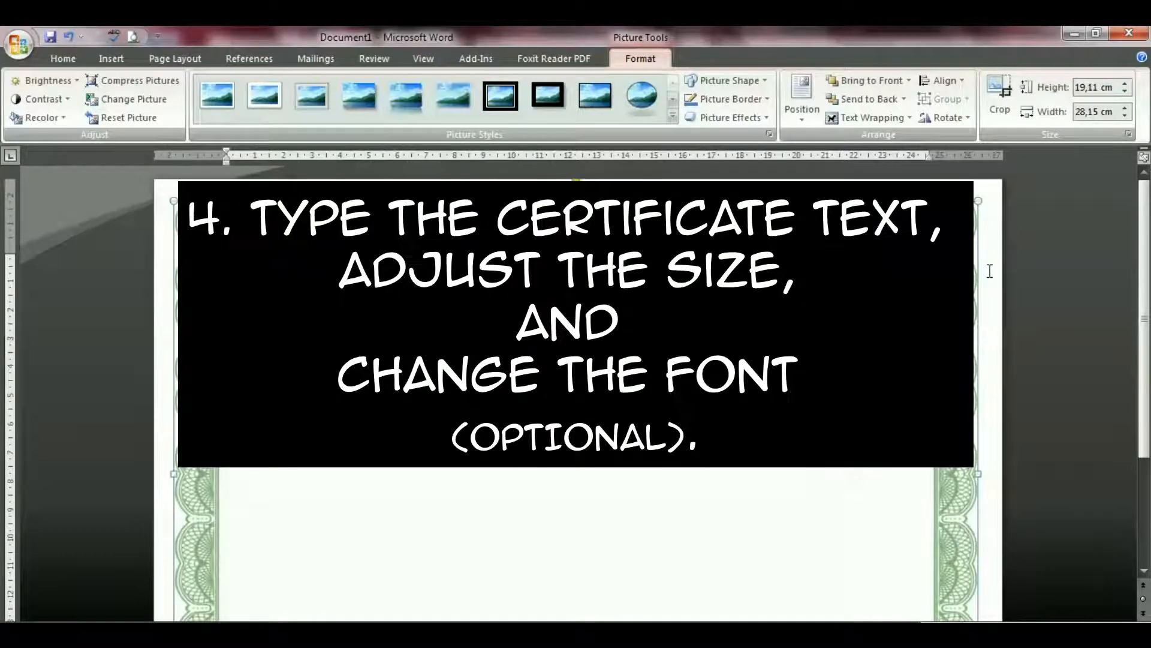
pyautogui.click(989, 271)
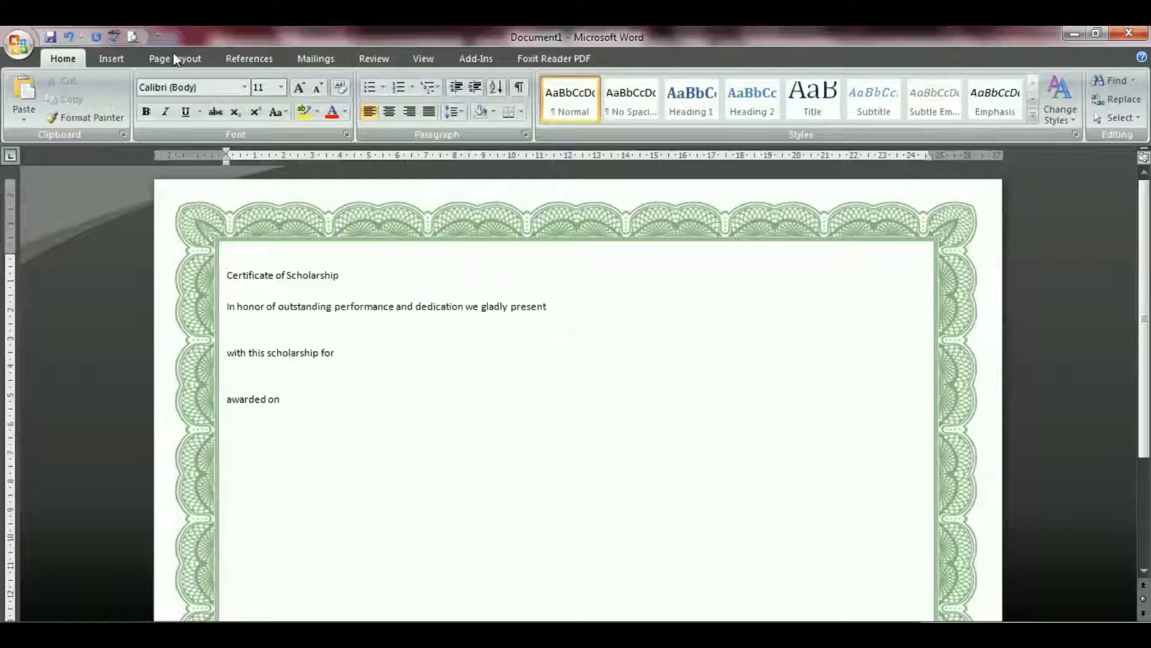
# Insert a table with three columns and two rows below the "awarded on" line.
pyautogui.click(172, 59)
pyautogui.click(122, 58)
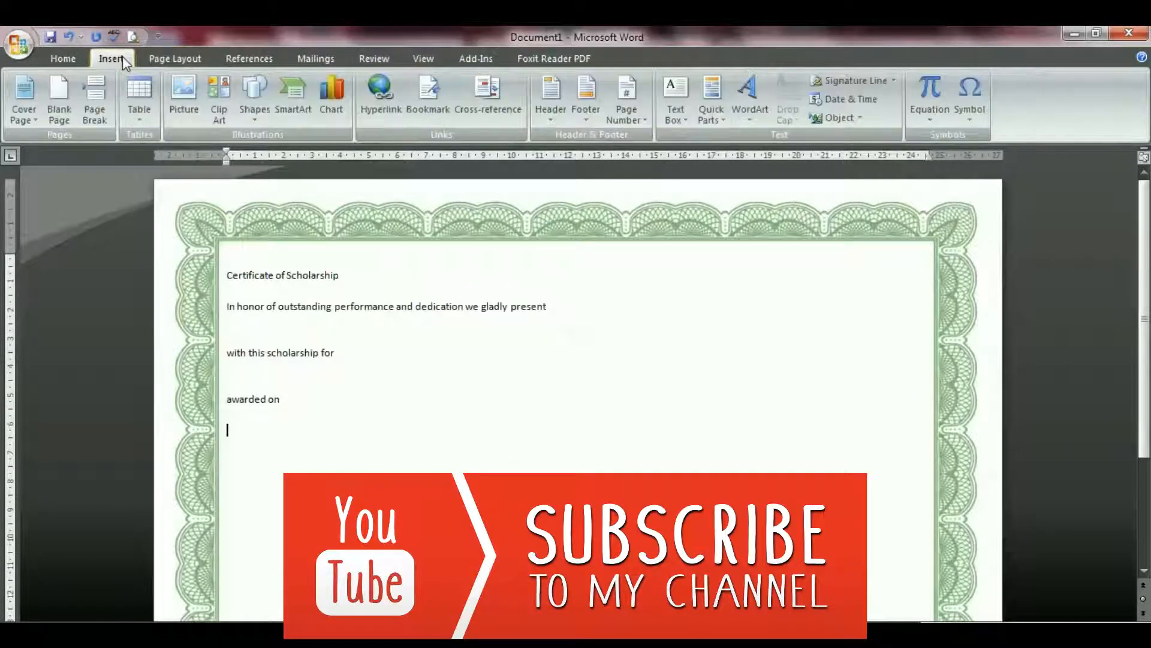
pyautogui.click(146, 91)
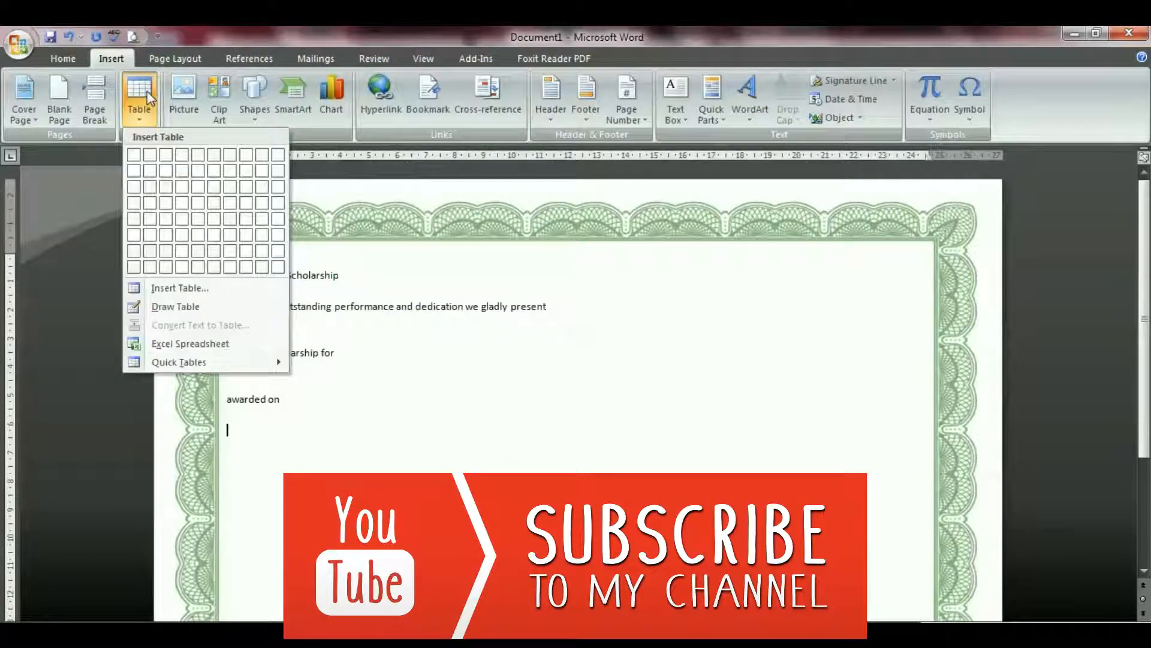
pyautogui.click(166, 169)
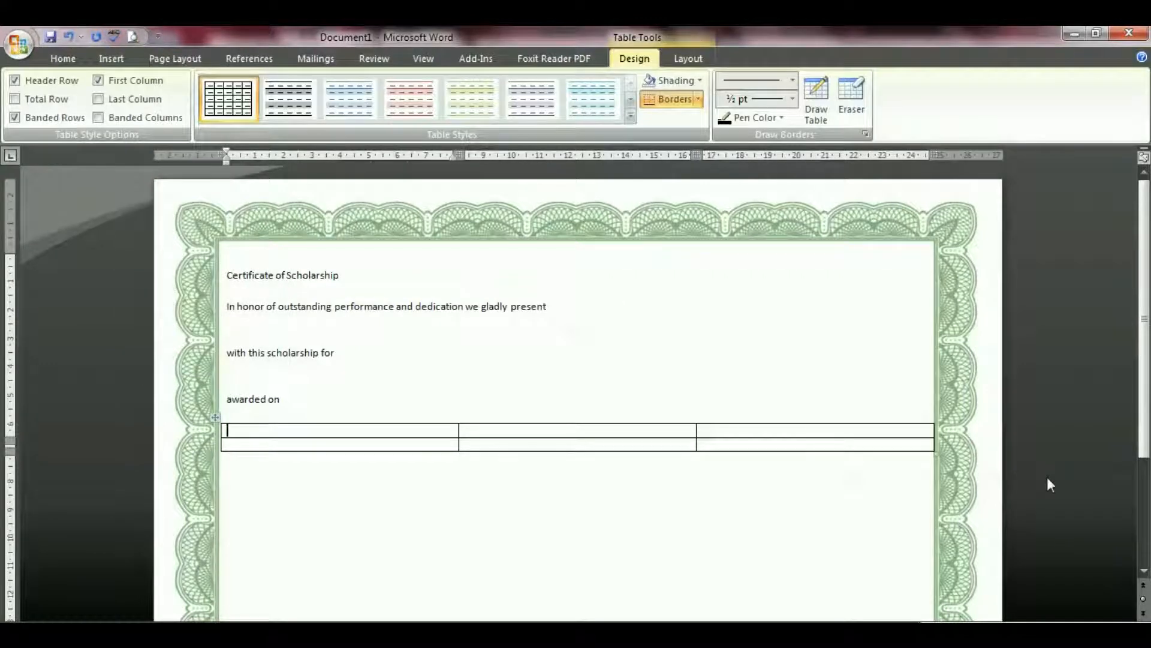
# Enter "Corporate Office" in the first cell and "Division of Local Services" in the third cell of the table's second row.
pyautogui.press('Down')
pyautogui.write('Corporate Office')
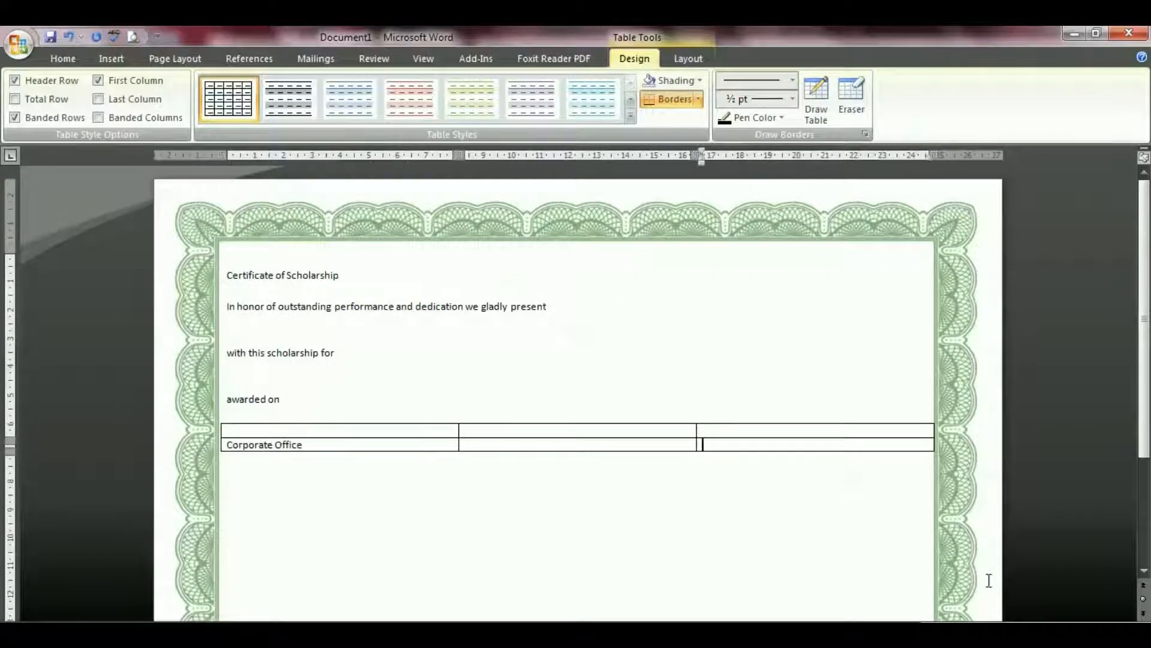
pyautogui.write('d')
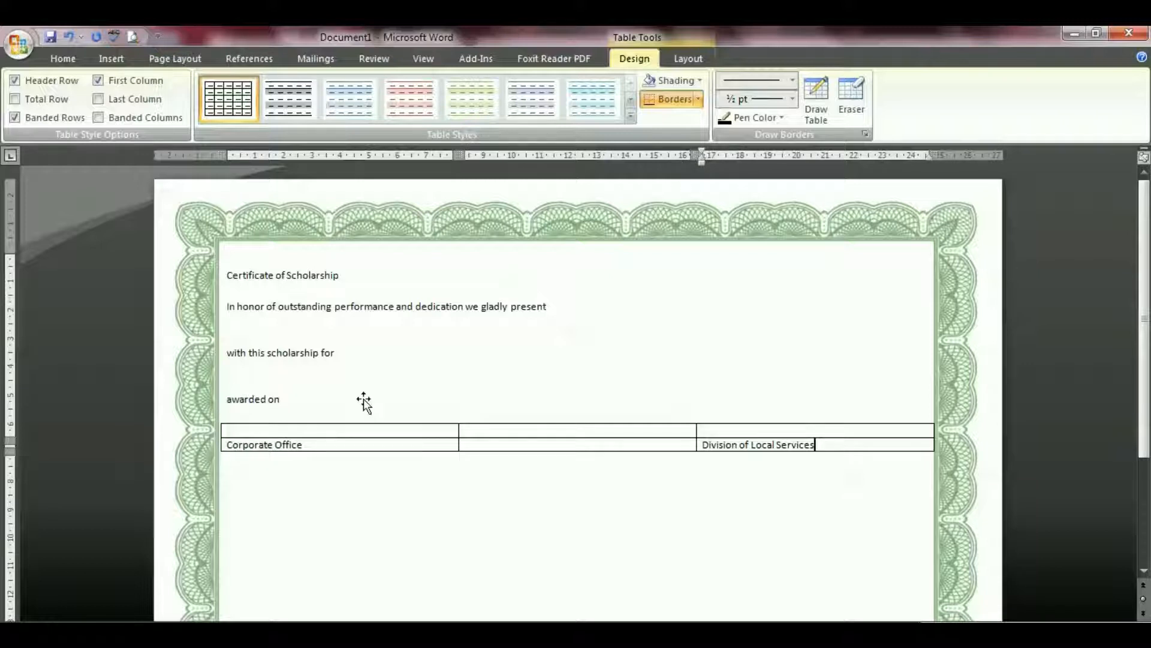
# Centre the signature table on the page and narrow its three columns.
pyautogui.click(213, 420)
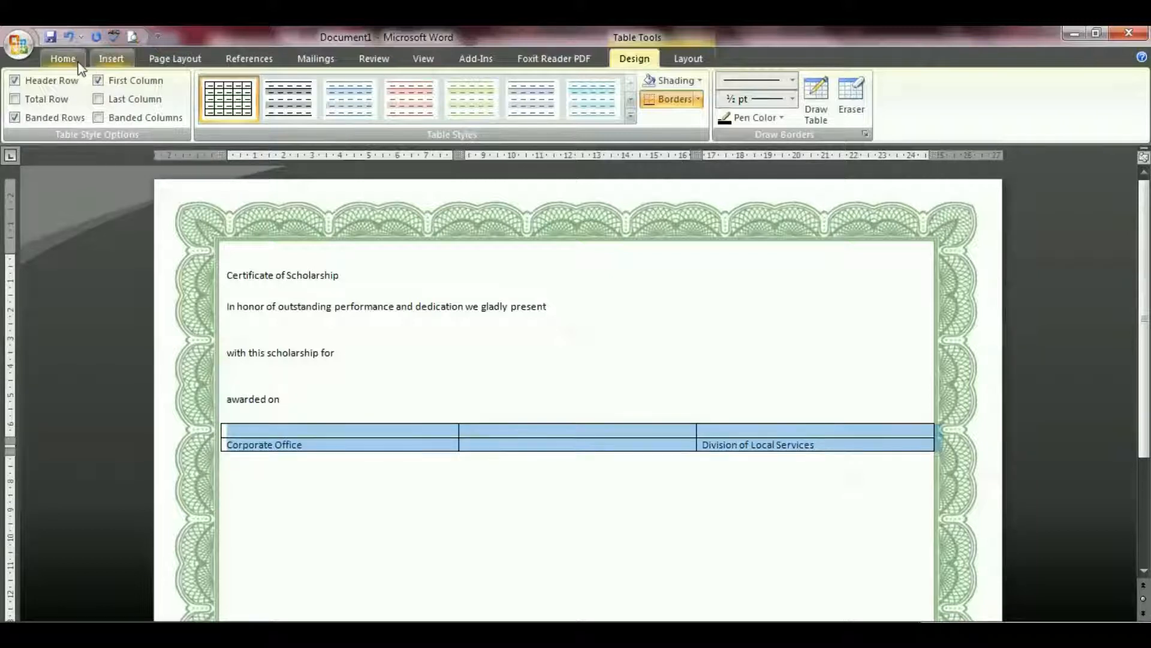
pyautogui.click(63, 58)
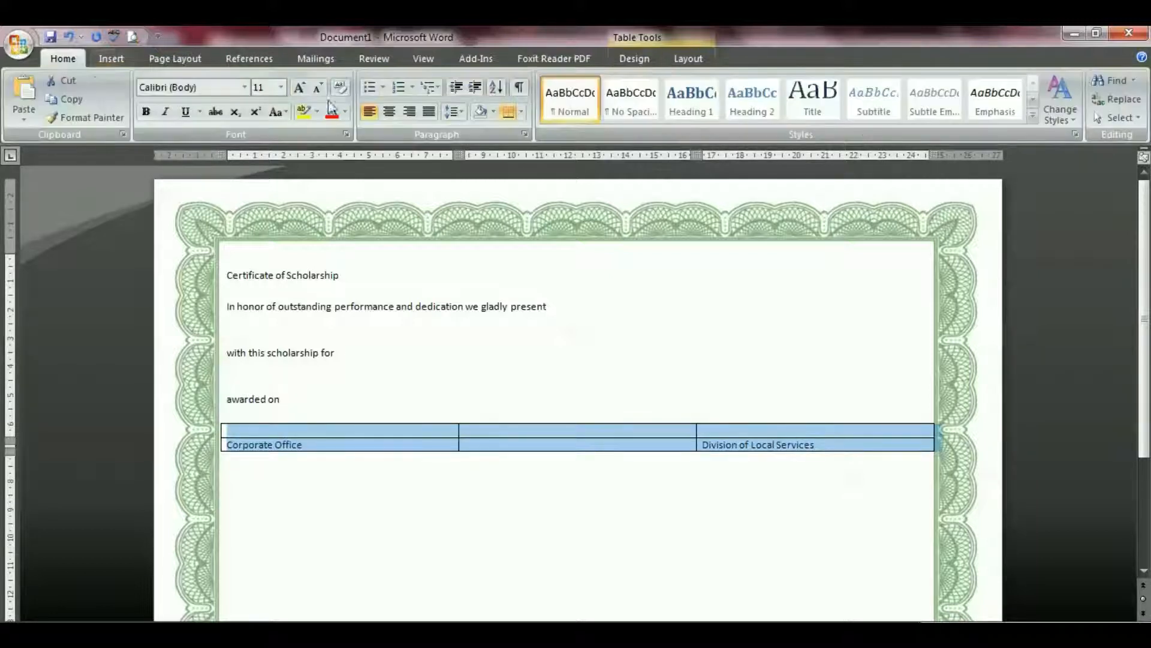
pyautogui.click(625, 437)
pyautogui.moveTo(697, 153); pyautogui.dragTo(604, 153)
pyautogui.moveTo(510, 155); pyautogui.dragTo(482, 155)
pyautogui.moveTo(853, 163); pyautogui.dragTo(812, 159)
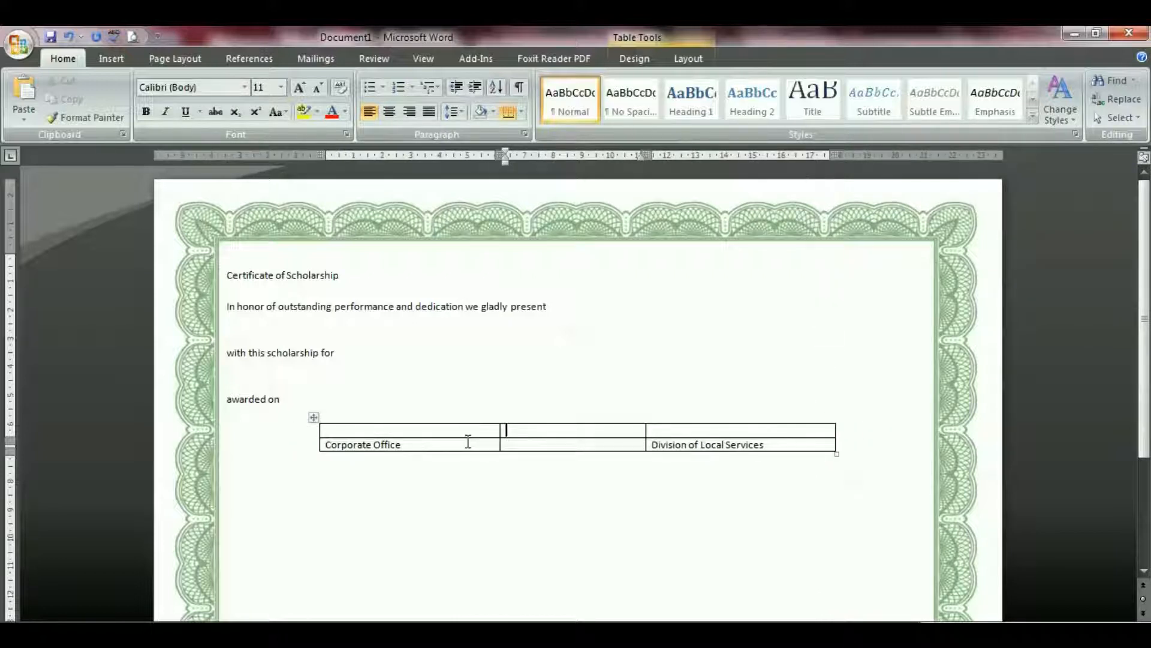
# Centre the certificate text from "Certificate of Scholarship" through "awarded on".
pyautogui.moveTo(228, 275); pyautogui.dragTo(295, 398)
pyautogui.click(389, 112)
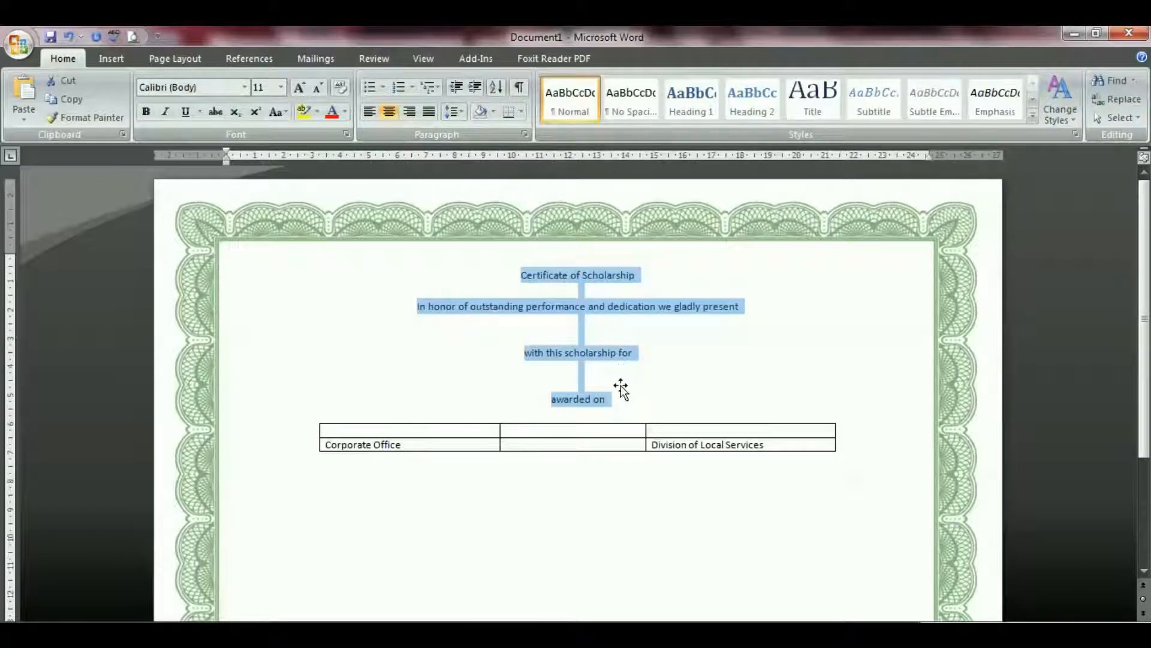
# Set the font size of the certificate text and the table to 16.
pyautogui.hotkey('ctrl', 'a')
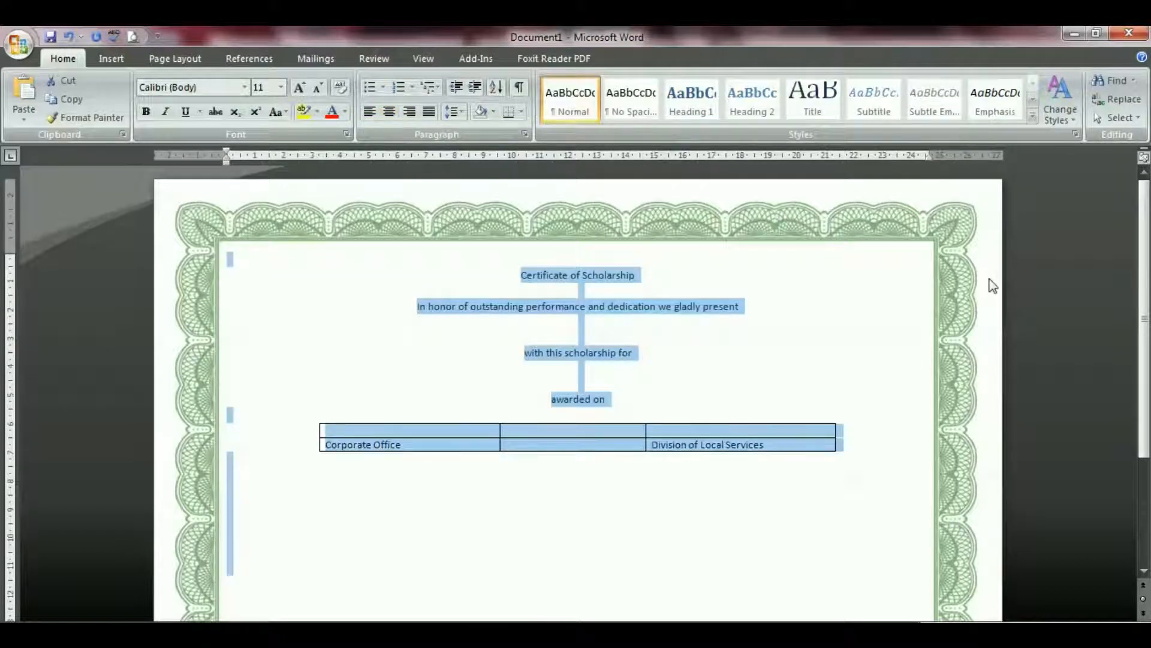
pyautogui.click(637, 276)
pyautogui.moveTo(523, 275); pyautogui.dragTo(736, 443)
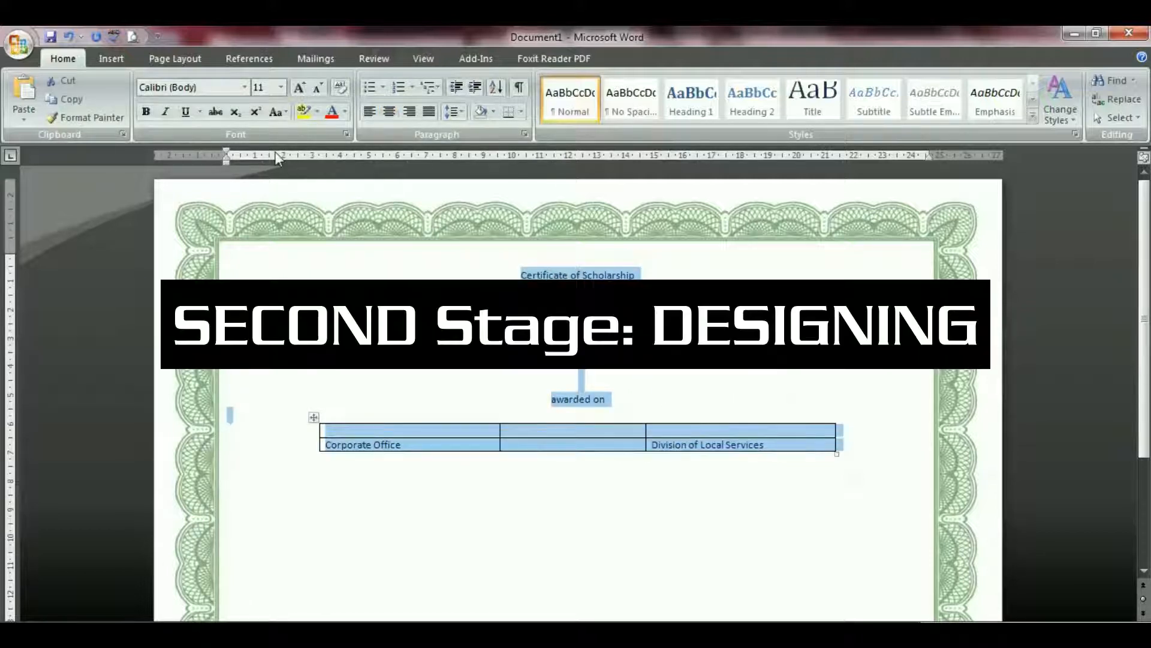
pyautogui.click(280, 87)
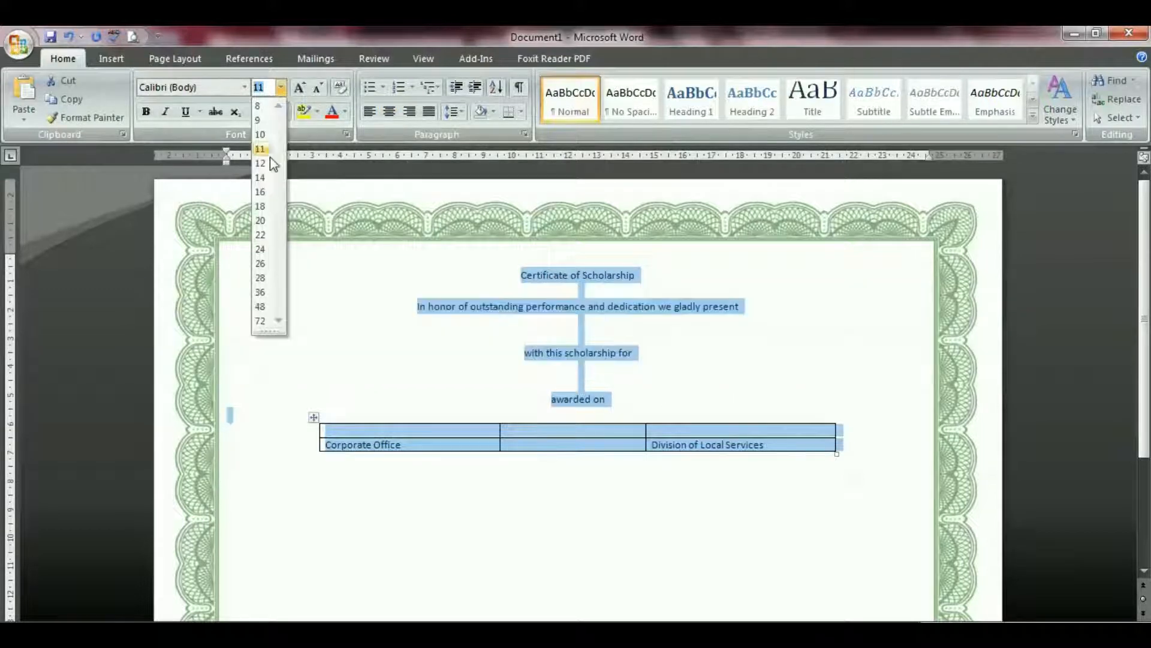
pyautogui.click(264, 192)
pyautogui.scroll(-3, 505, 309)
pyautogui.scroll(-2, 505, 309)
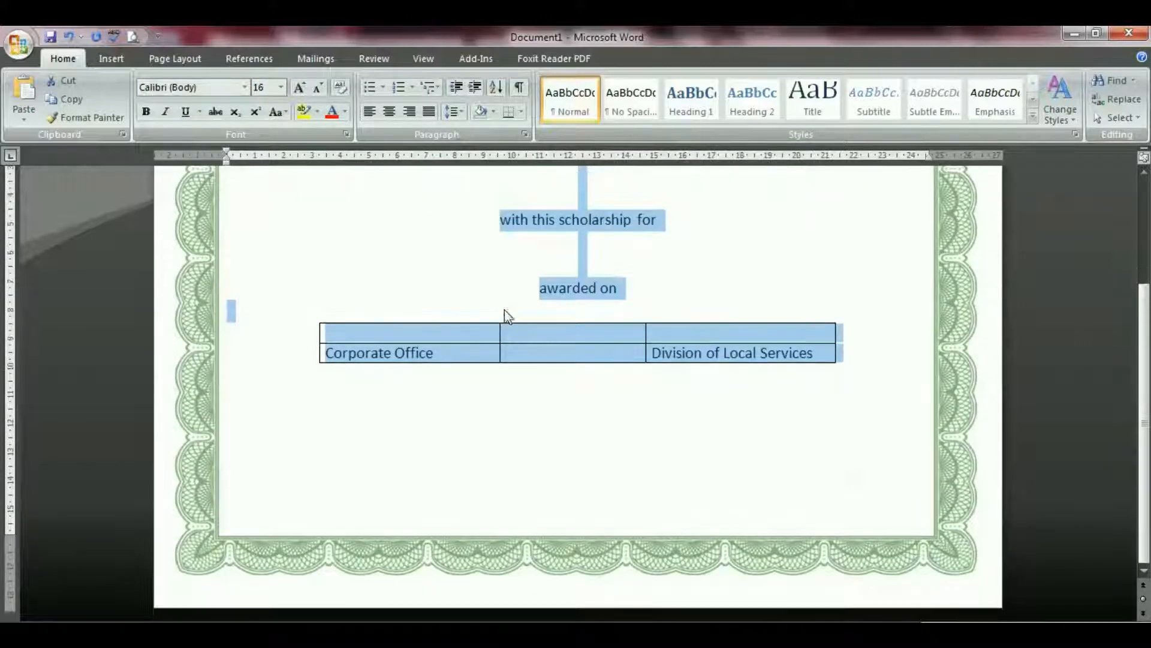
pyautogui.scroll(2, 505, 309)
# Centre-align all the certificate text together with the contents of the signature table's cells.
pyautogui.click(505, 309)
pyautogui.hotkey('ctrl', 'a')
pyautogui.scroll(-1, 505, 309)
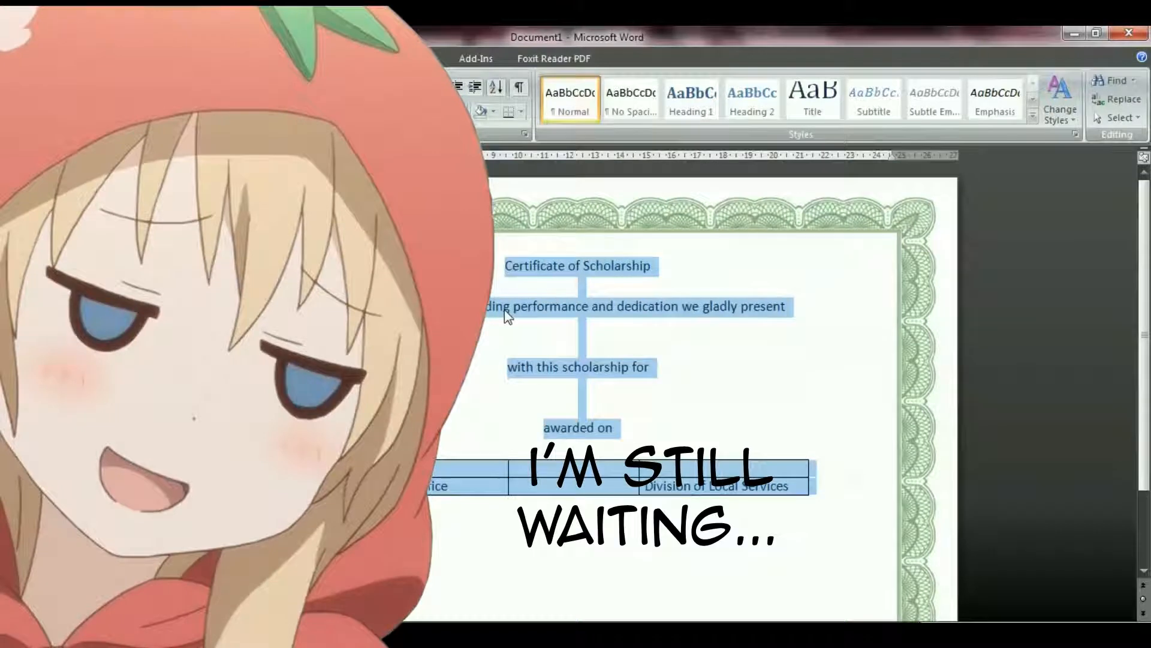
pyautogui.scroll(-1, 505, 309)
pyautogui.click(618, 235)
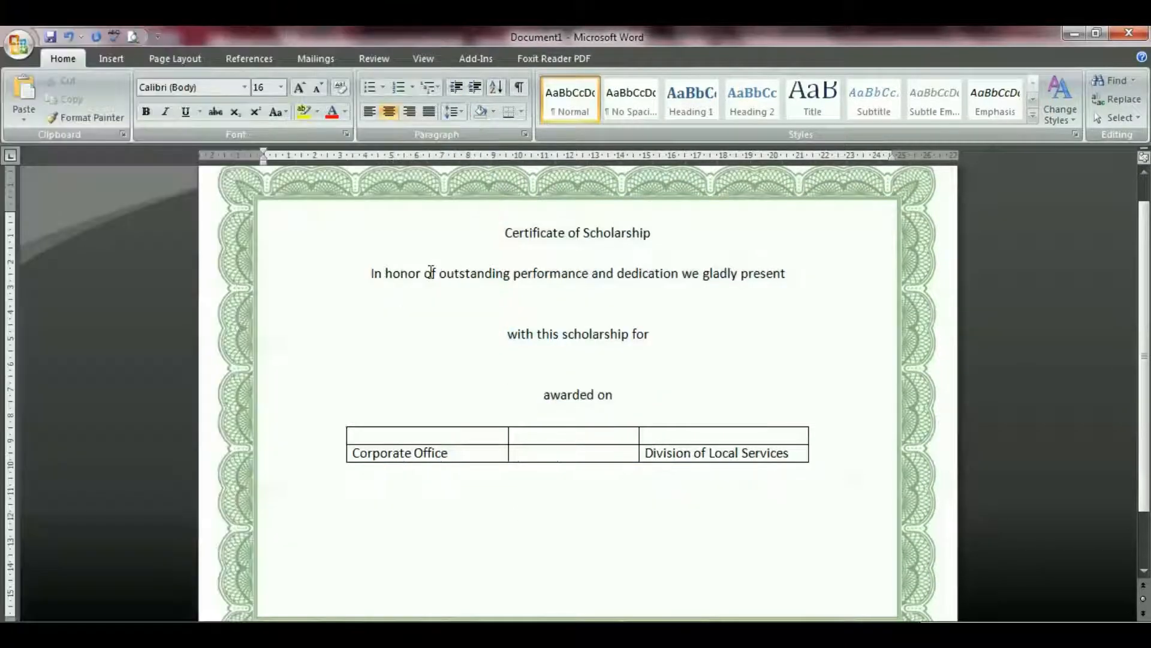
pyautogui.moveTo(508, 234); pyautogui.dragTo(745, 459)
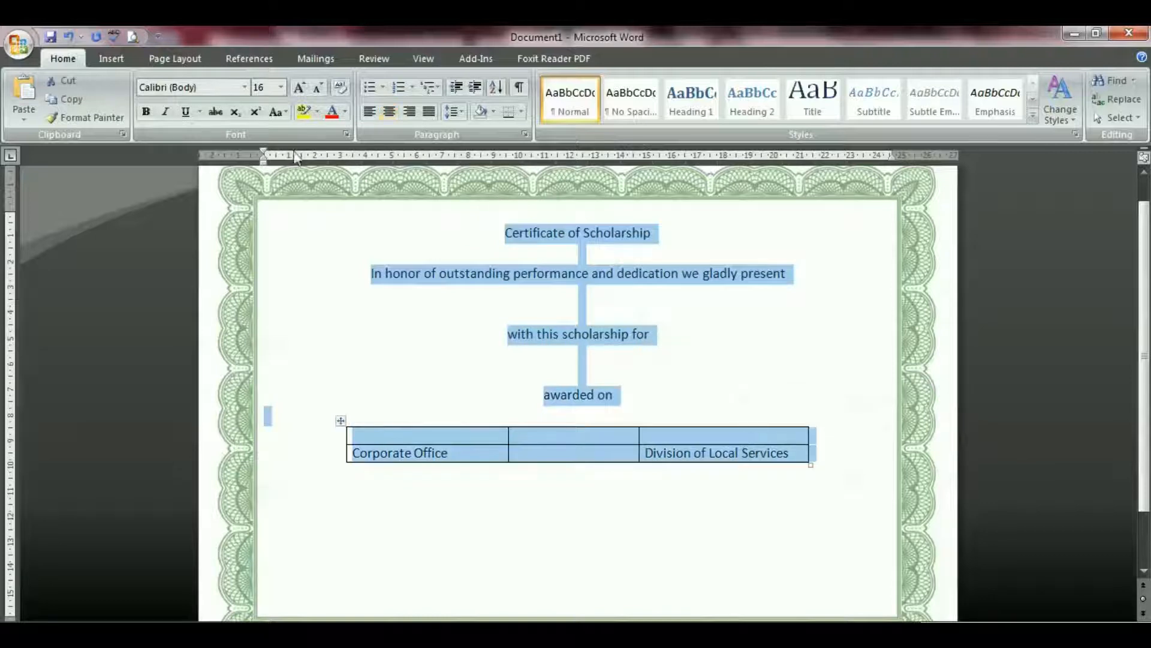
pyautogui.click(389, 112)
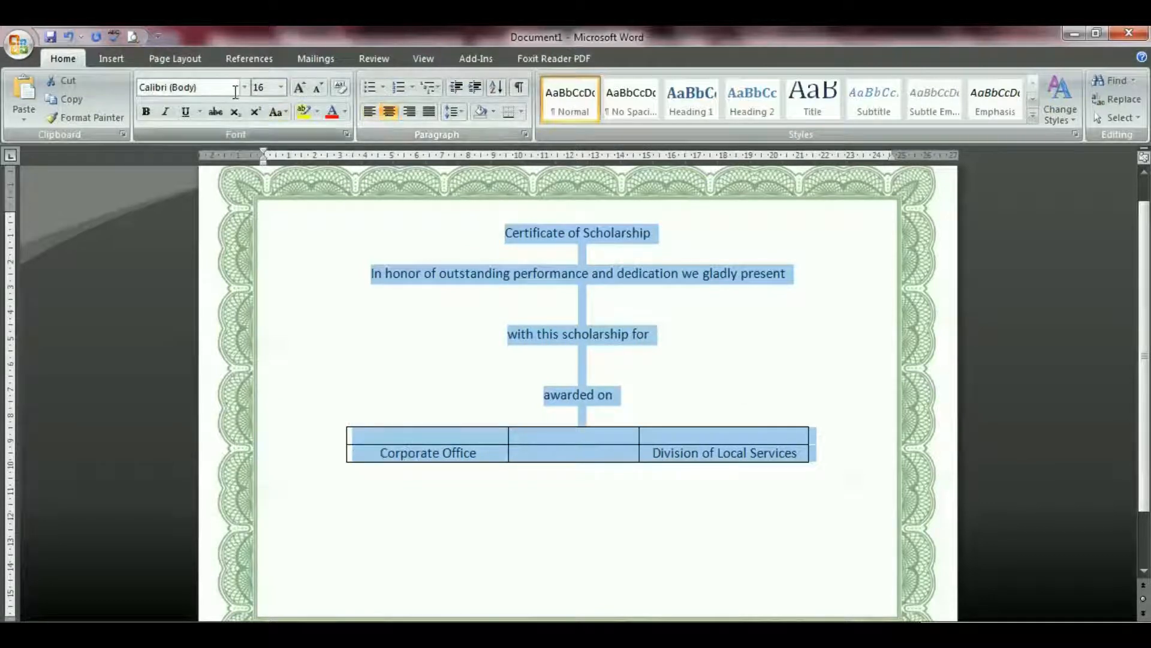
# Change the font of the certificate text and the signature table to Californian FB.
pyautogui.click(244, 88)
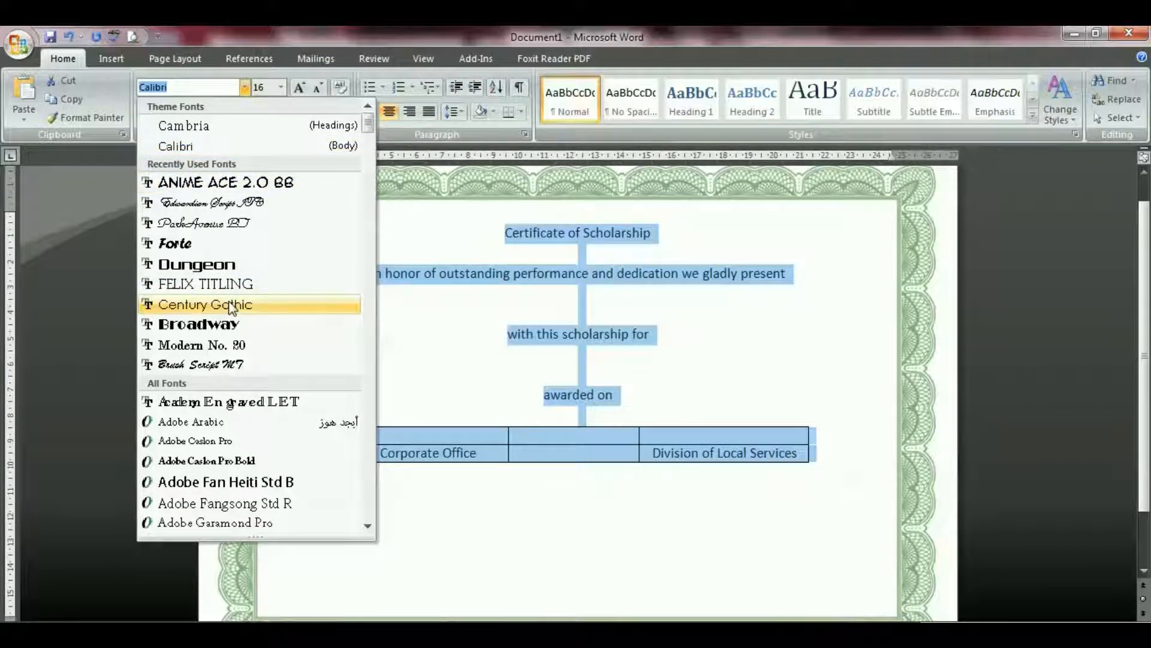
pyautogui.scroll(-15, 232, 359)
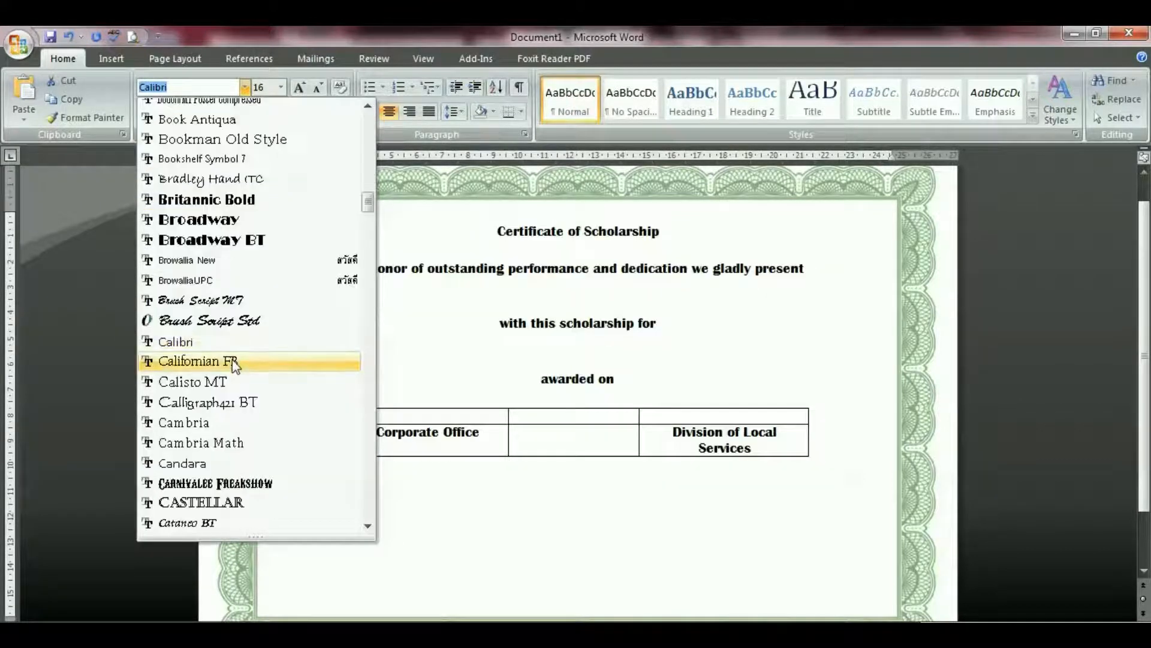
pyautogui.click(234, 363)
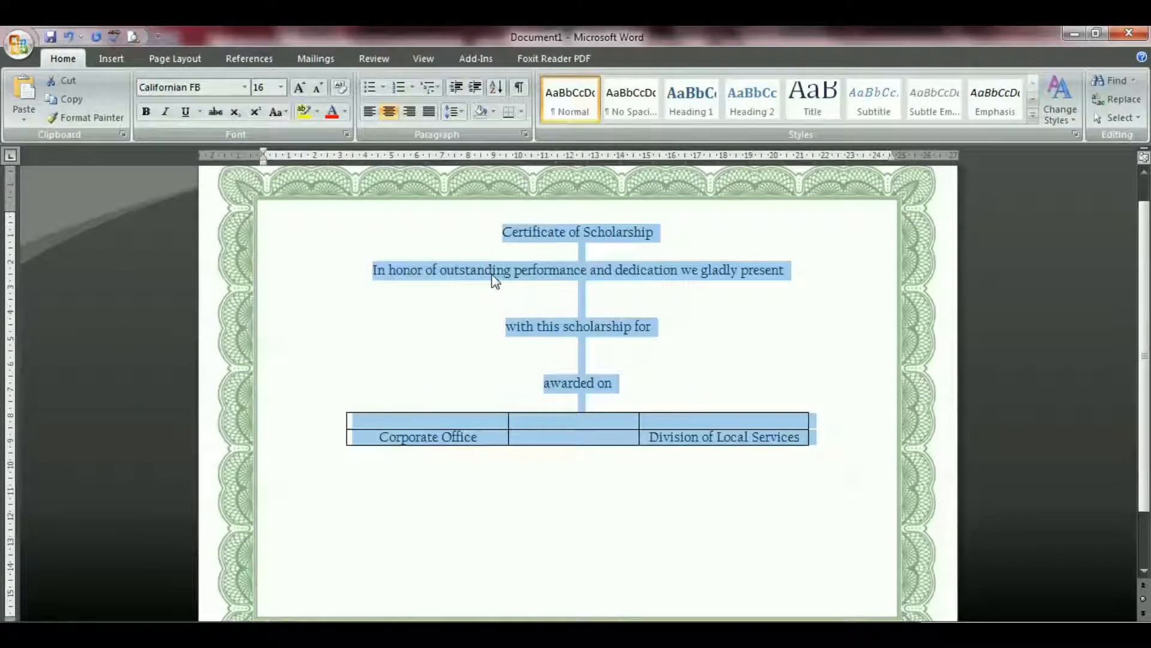
pyautogui.click(559, 265)
# Convert the "Certificate of Scholarship" title to plain outlined WordArt in Old English Text MT and enlarge it to about 18.34 × 2.64 cm.
pyautogui.tripleClick(576, 233)
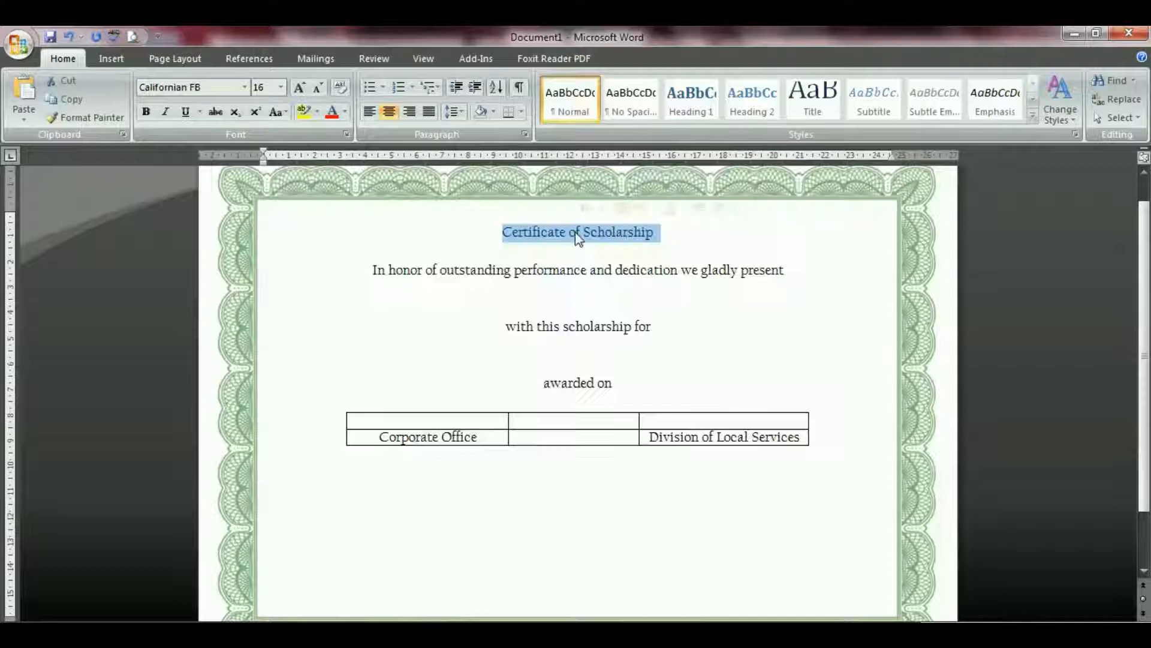
pyautogui.click(114, 60)
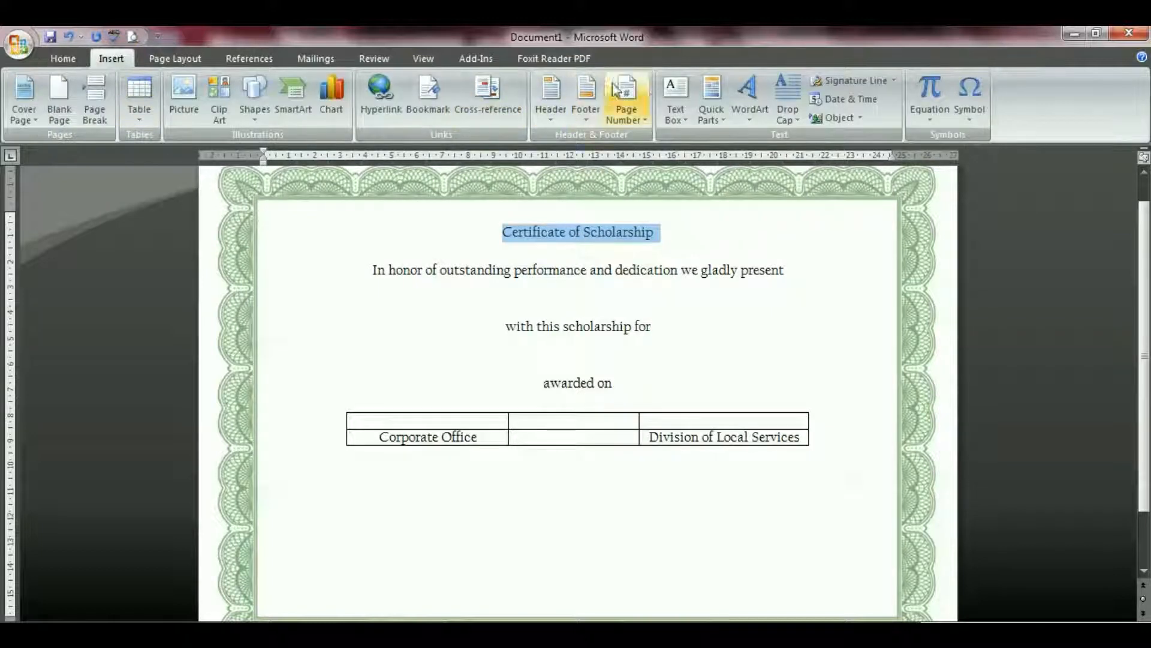
pyautogui.click(749, 114)
pyautogui.click(754, 154)
pyautogui.click(532, 156)
pyautogui.scroll(-10, 525, 207)
pyautogui.scroll(-15, 521, 207)
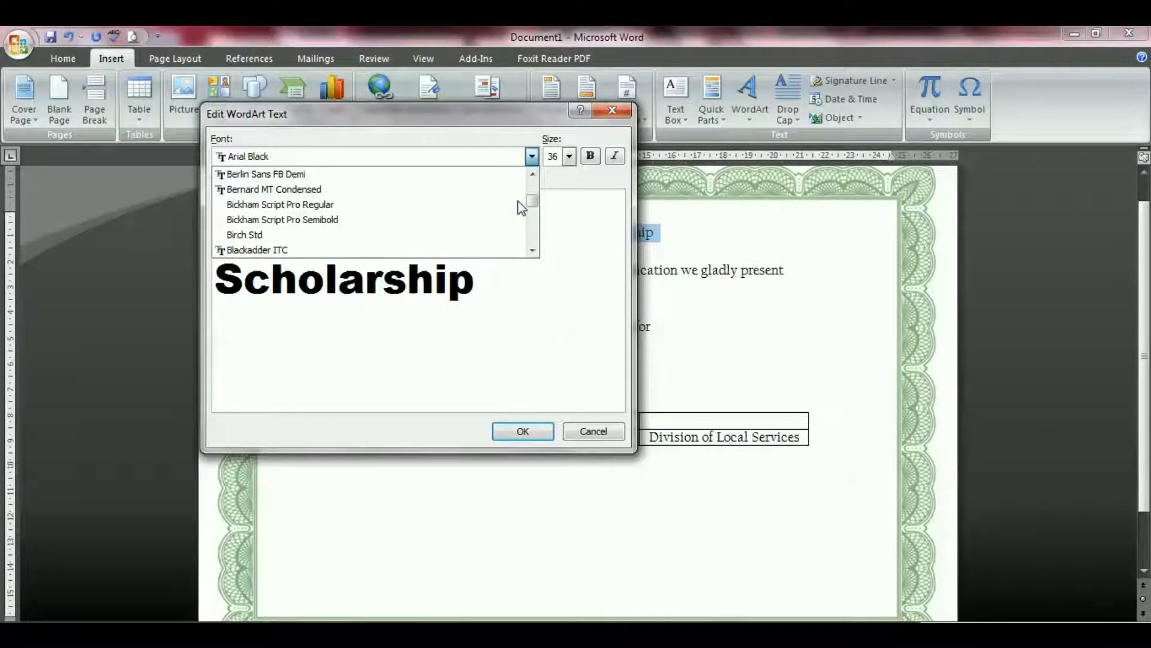
pyautogui.scroll(-15, 517, 201)
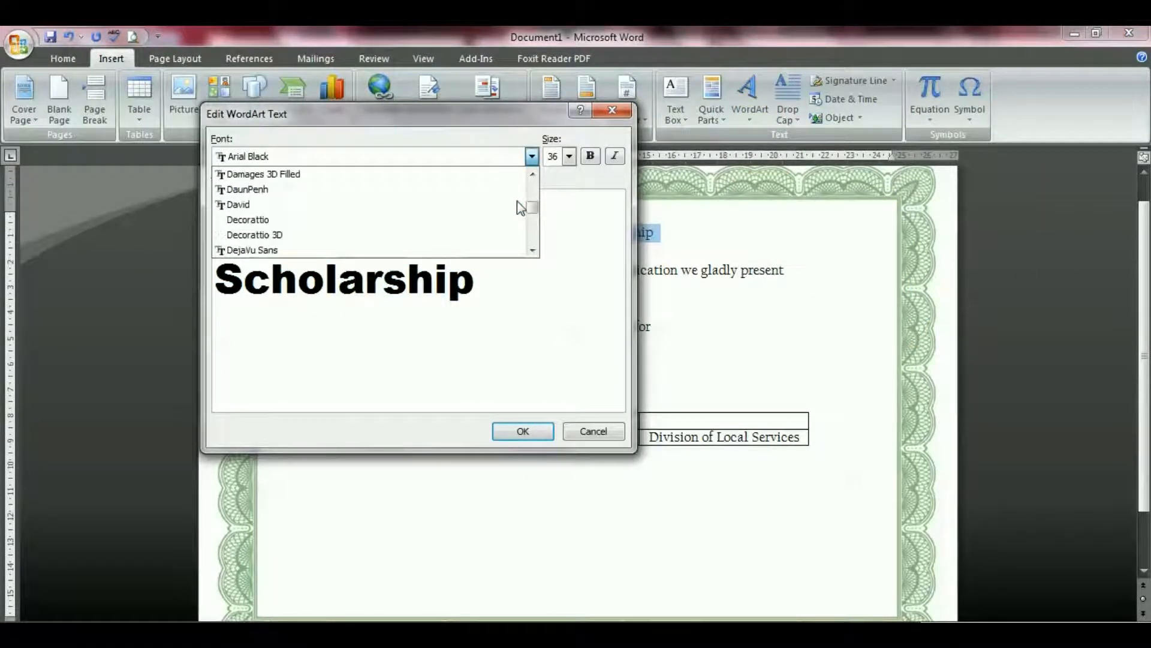
pyautogui.scroll(-15, 519, 207)
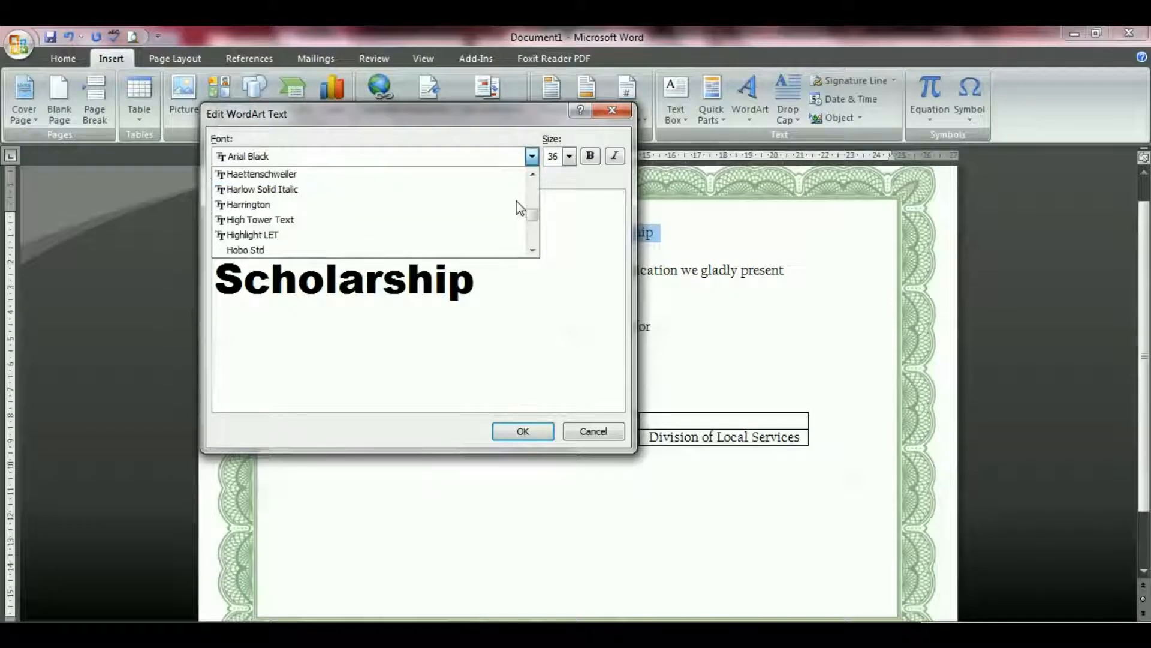
pyautogui.scroll(-15, 520, 209)
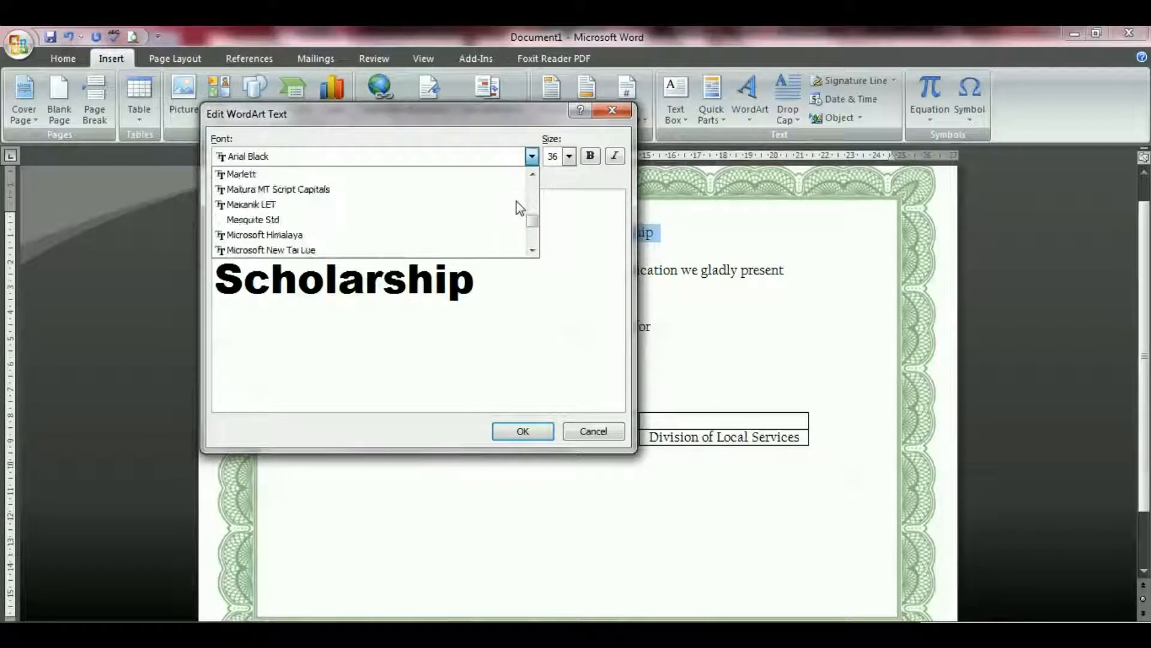
pyautogui.scroll(-3, 518, 207)
pyautogui.scroll(1, 510, 204)
pyautogui.click(459, 189)
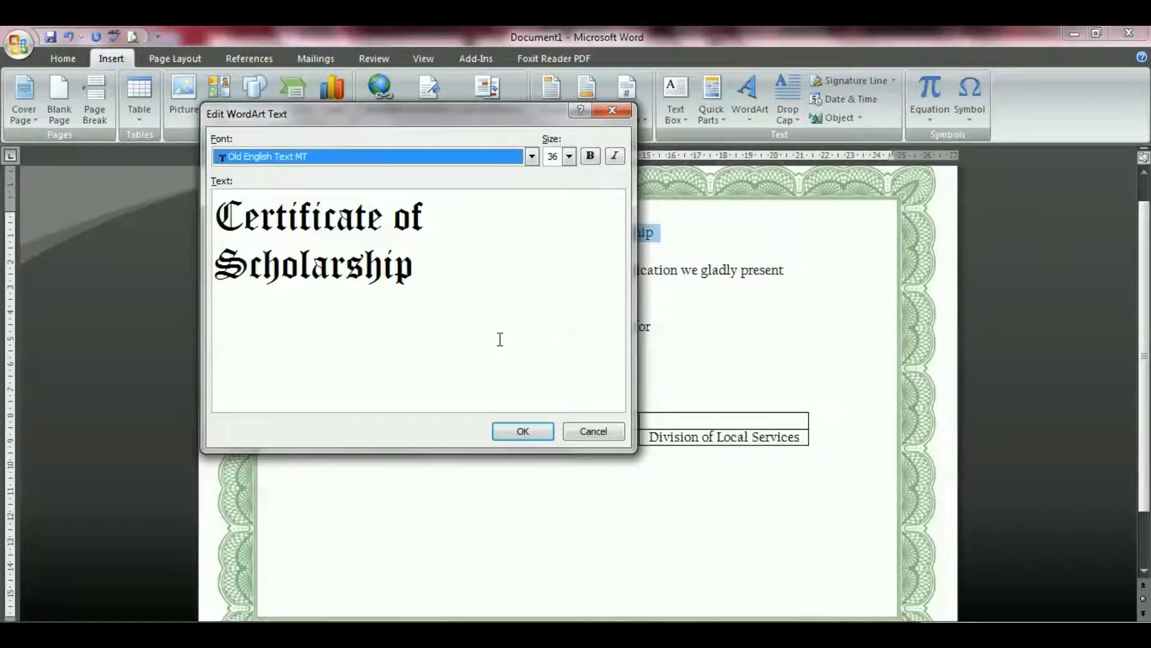
pyautogui.click(515, 430)
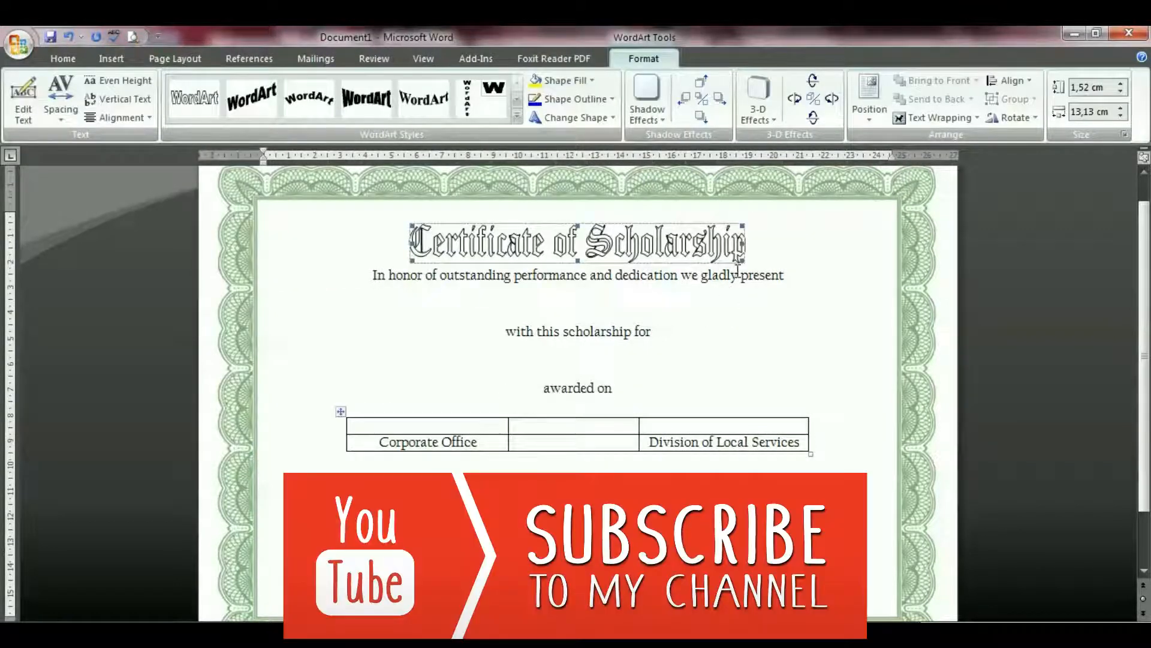
pyautogui.moveTo(782, 290); pyautogui.dragTo(822, 261)
# Insert a blank line above the "In honor of outstanding performance" line and another one below it.
pyautogui.scroll(-2, 804, 278)
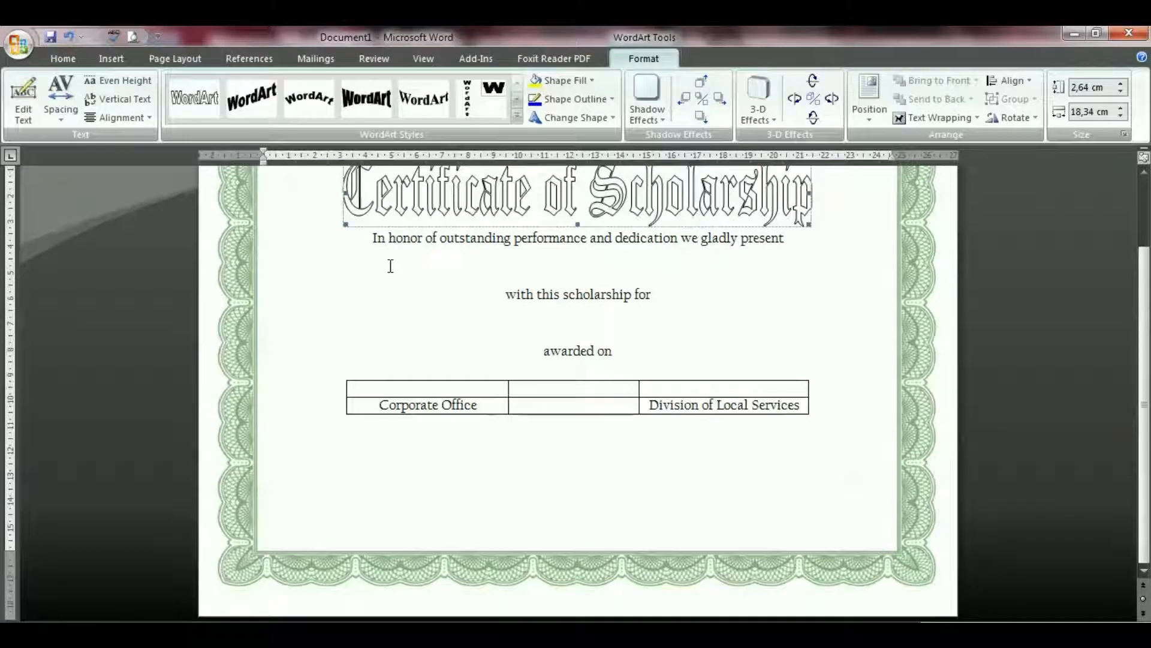
pyautogui.click(368, 240)
pyautogui.press('Return')
pyautogui.press('Down')
pyautogui.press('Return')
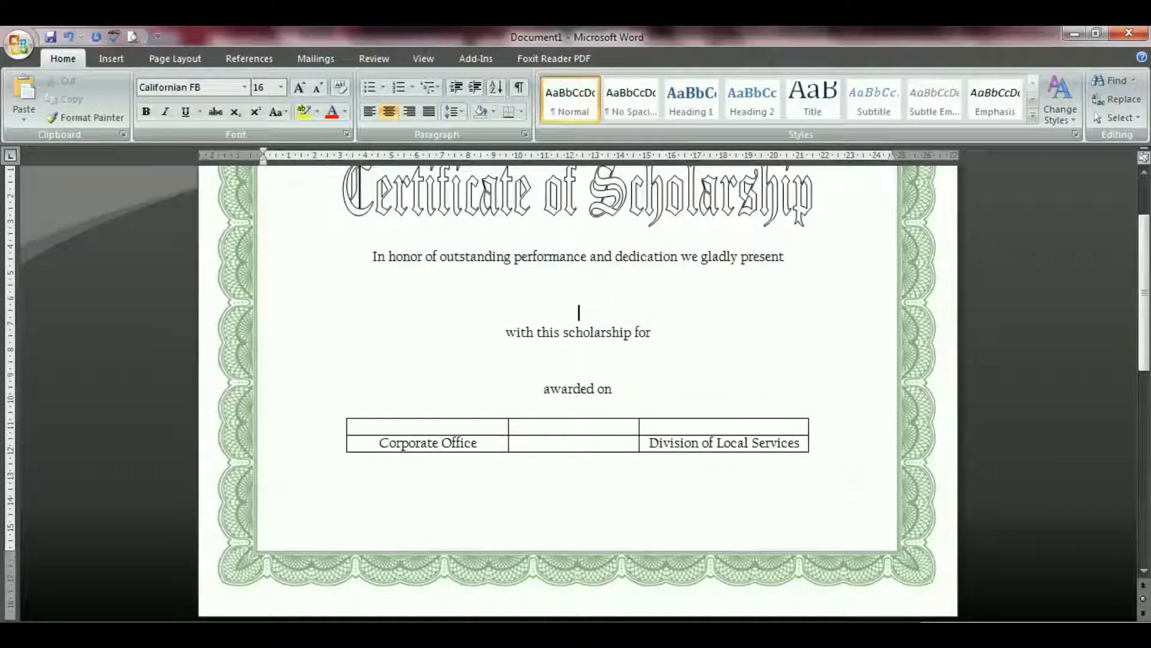
# Enter "NAME OF RECIPIENT" directly above "with this scholarship for" and "CATEGORY AWARD" directly above "awarded on".
pyautogui.write('NAME OF RECI')
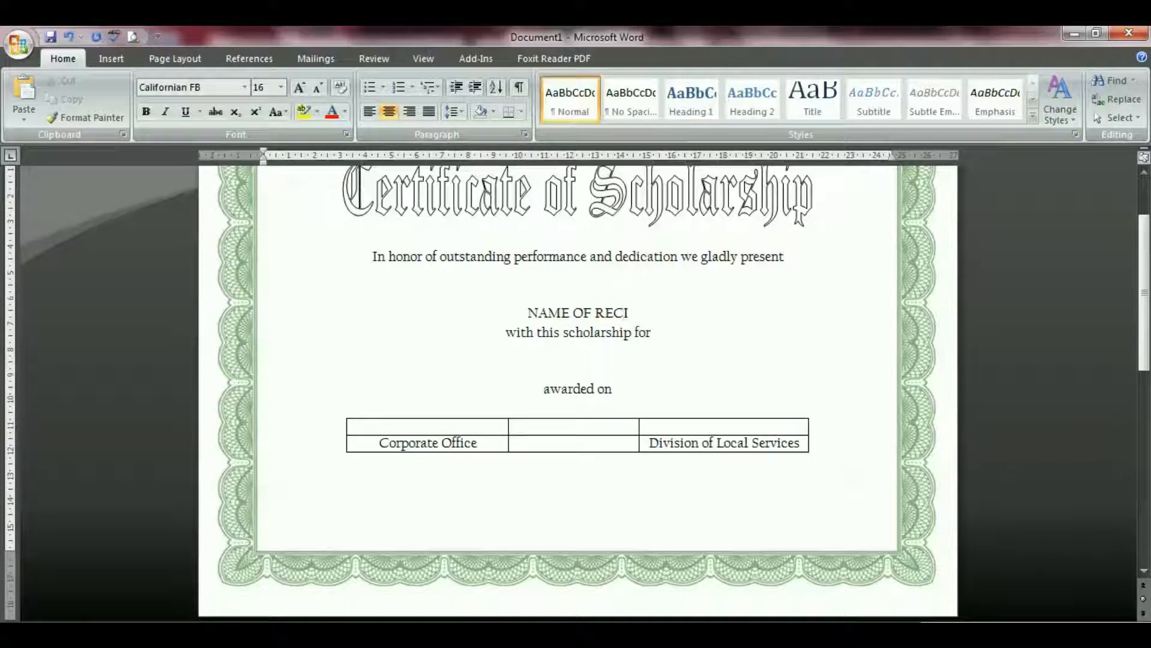
pyautogui.write('PIENT')
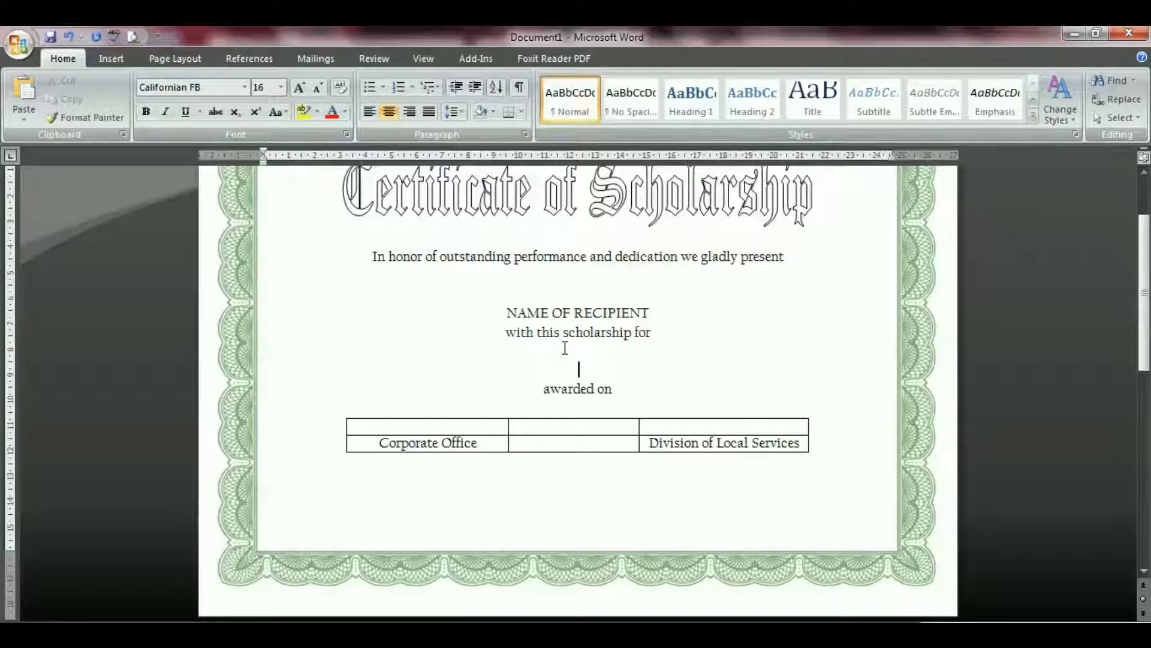
pyautogui.write('CATEGORY AWARD')
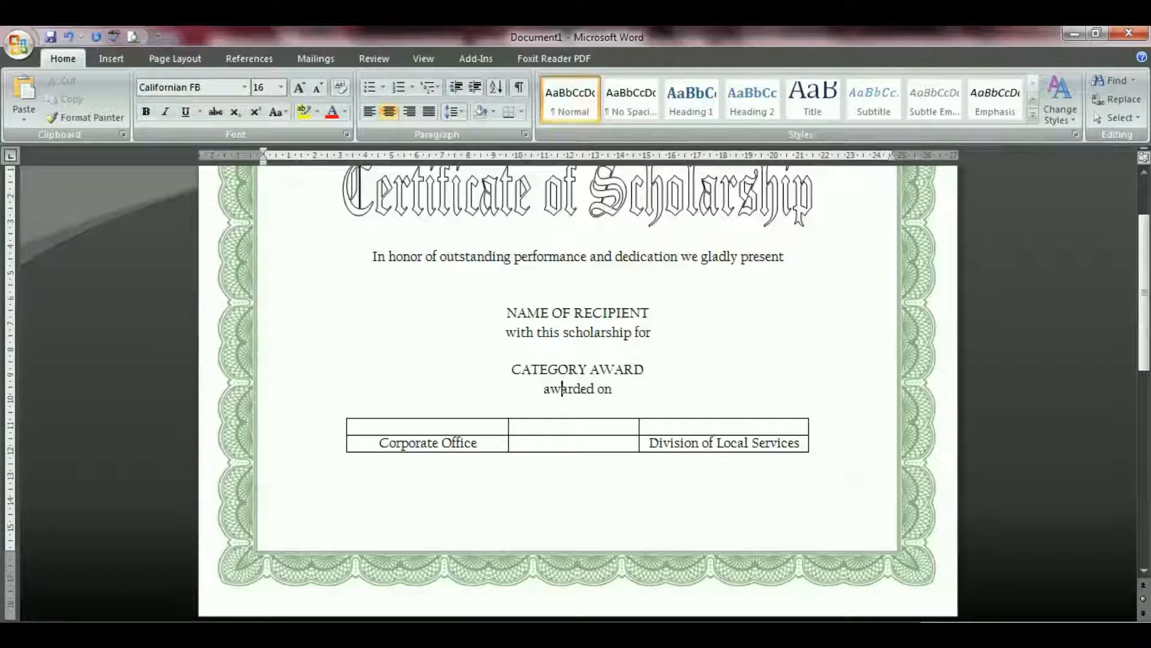
# Add a blank line above "awarded on" and extend that line to read "awarded on (Date) (Month), (Year)".
pyautogui.press('Return')
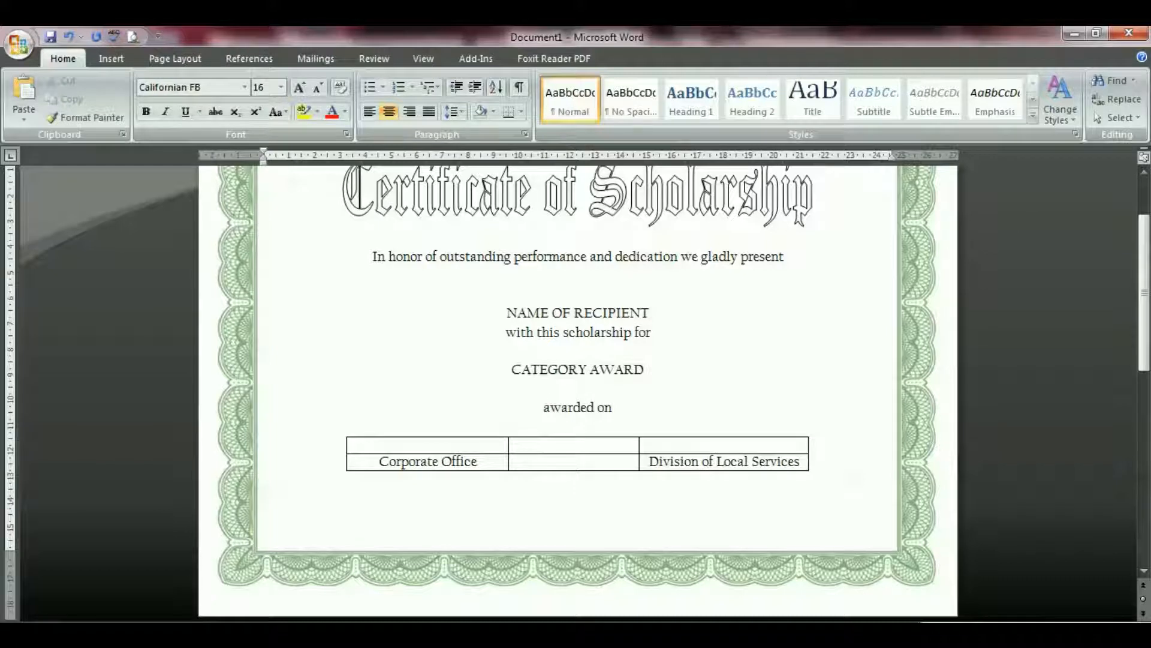
pyautogui.press('End')
pyautogui.write('(D')
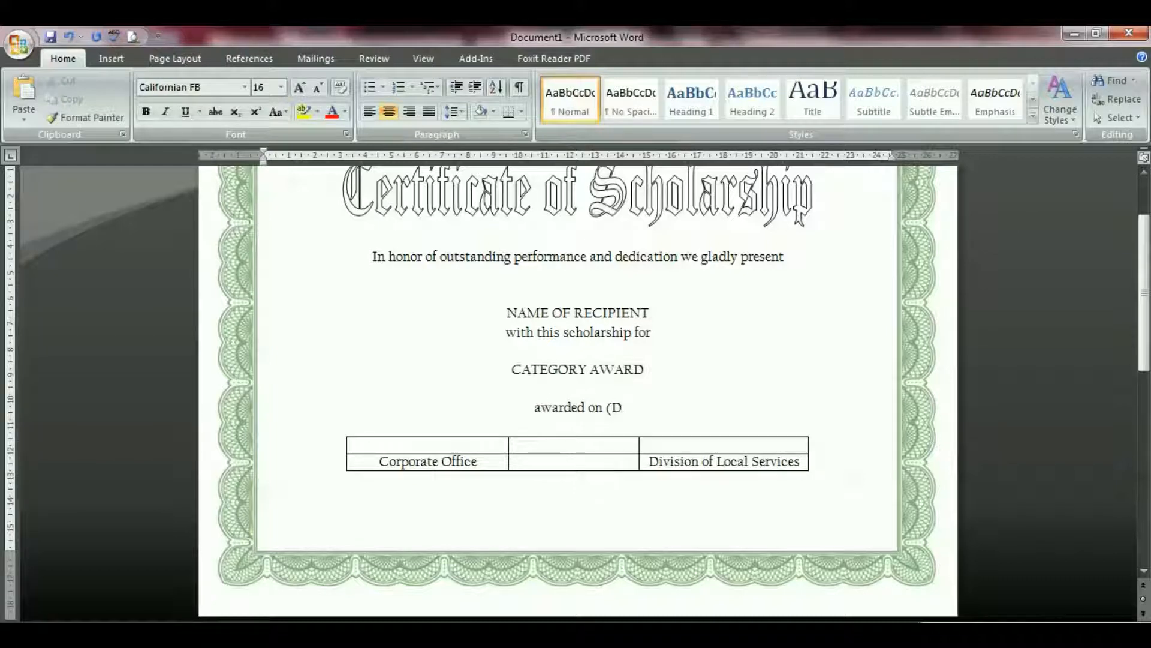
pyautogui.write('ate)')
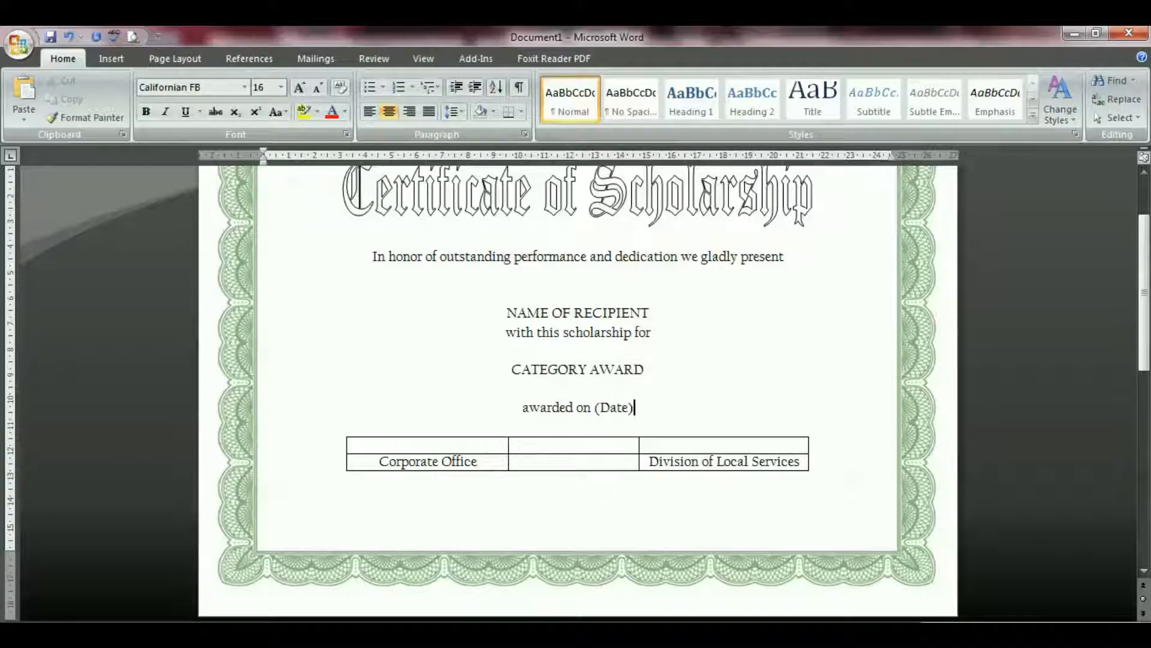
pyautogui.write(',')
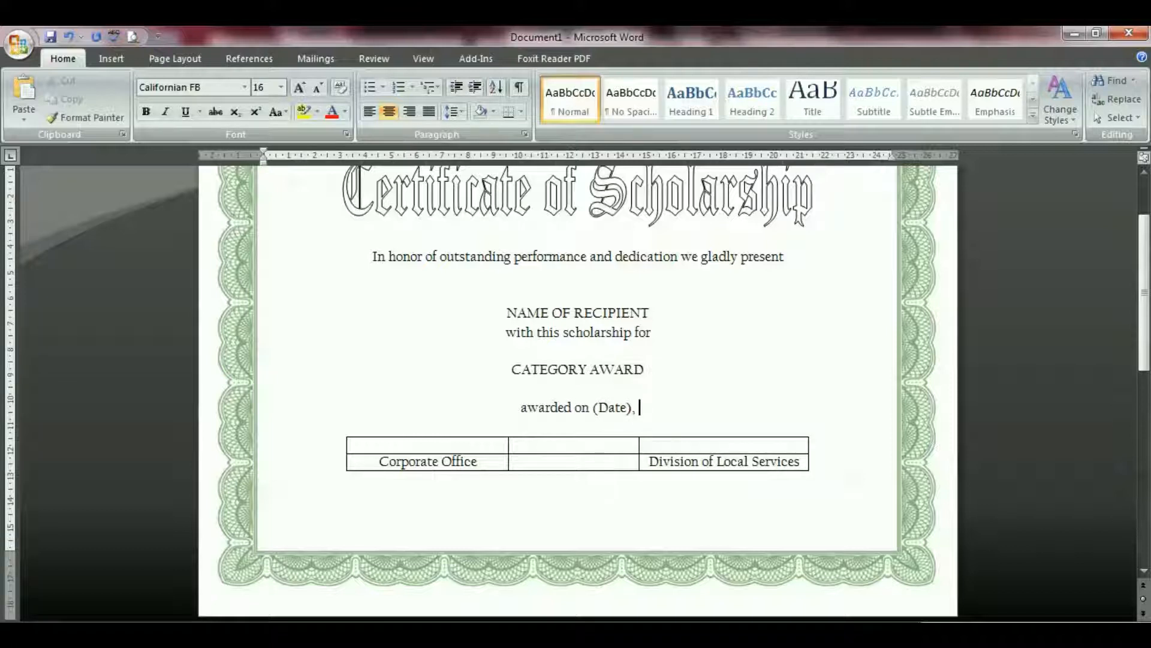
pyautogui.write(' (Mo')
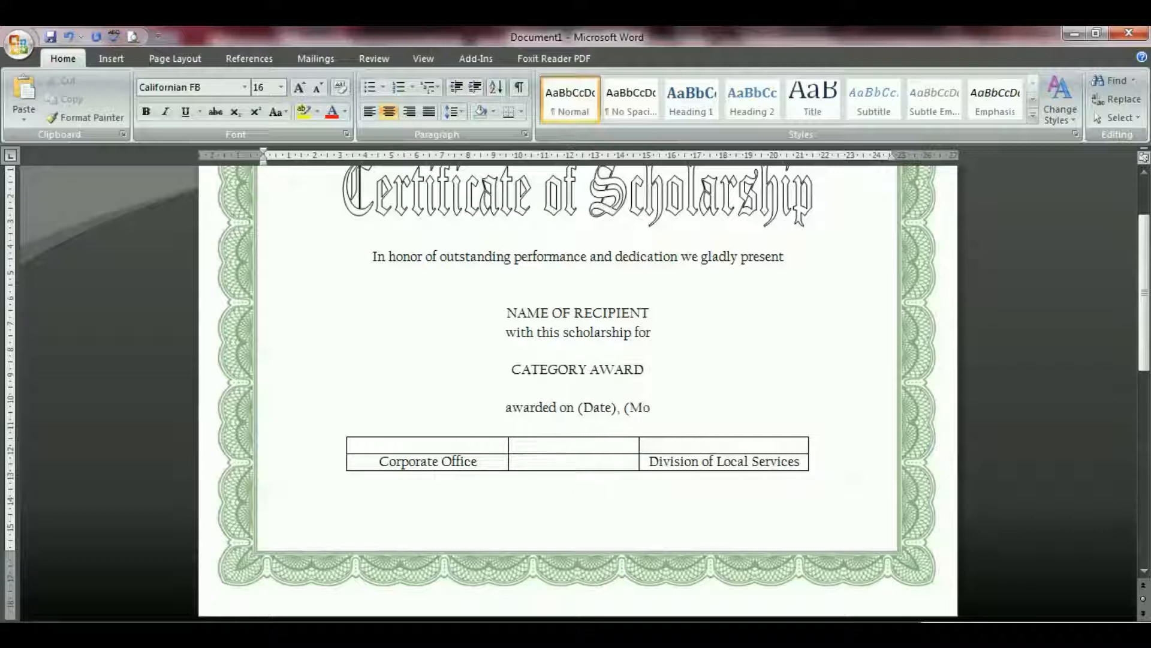
pyautogui.write('nth)')
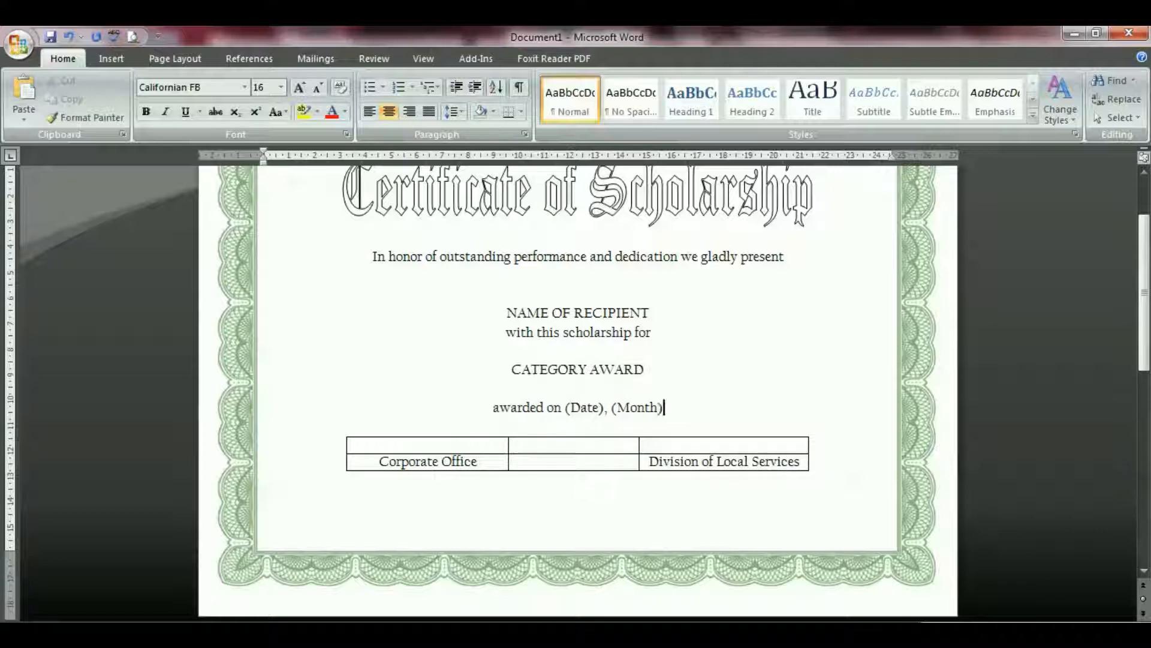
pyautogui.press('BackSpace')
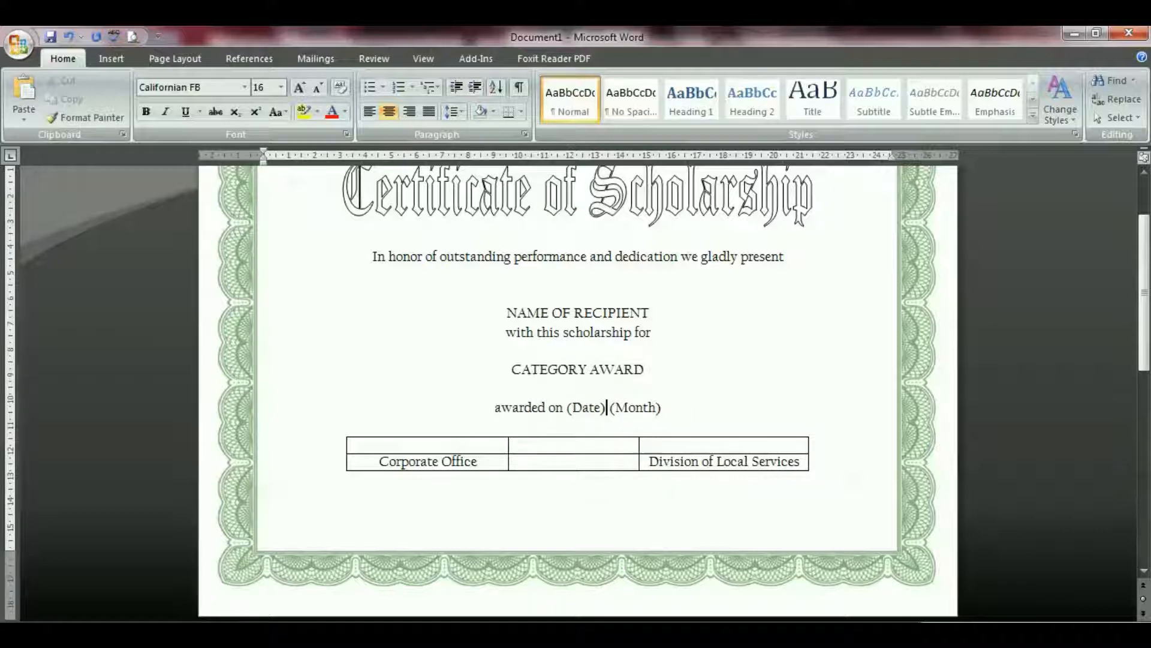
pyautogui.write(', ')
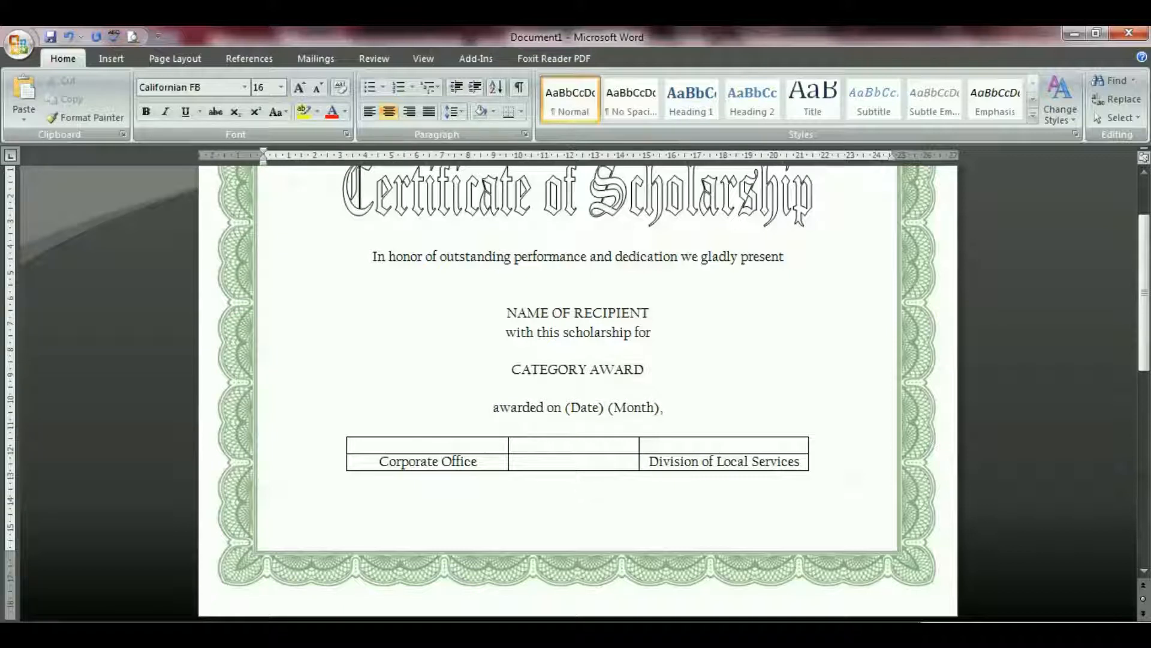
pyautogui.write('(')
pyautogui.write('Yaer')
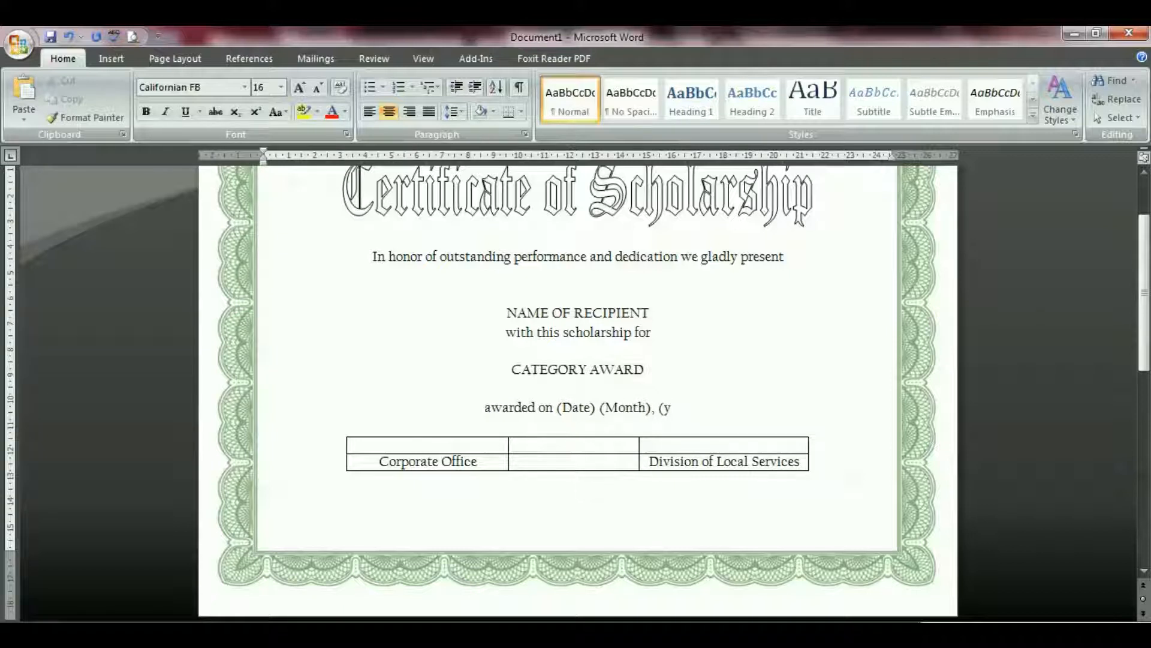
pyautogui.press('BackSpace')
pyautogui.press('BackSpace')
pyautogui.press('BackSpace')
pyautogui.write('ear)')
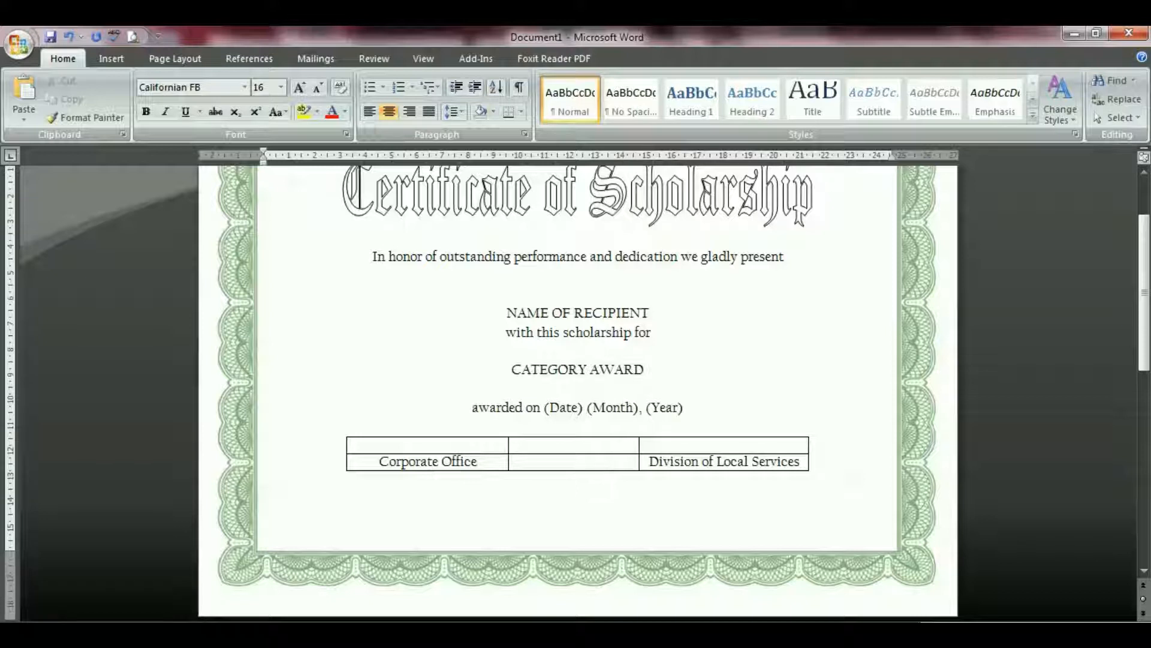
# Insert a tab space before "(Month)" and another one between "(Month)" and the comma in the "awarded on" line.
pyautogui.click(587, 410)
pyautogui.press('Tab')
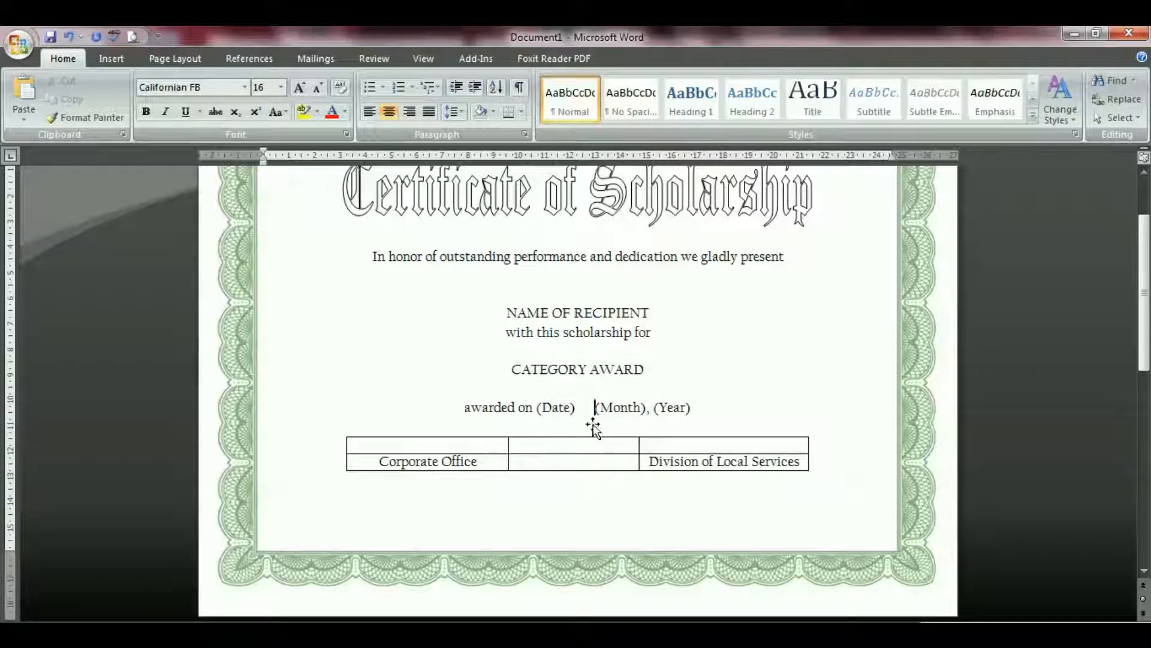
pyautogui.click(647, 410)
pyautogui.press('Tab')
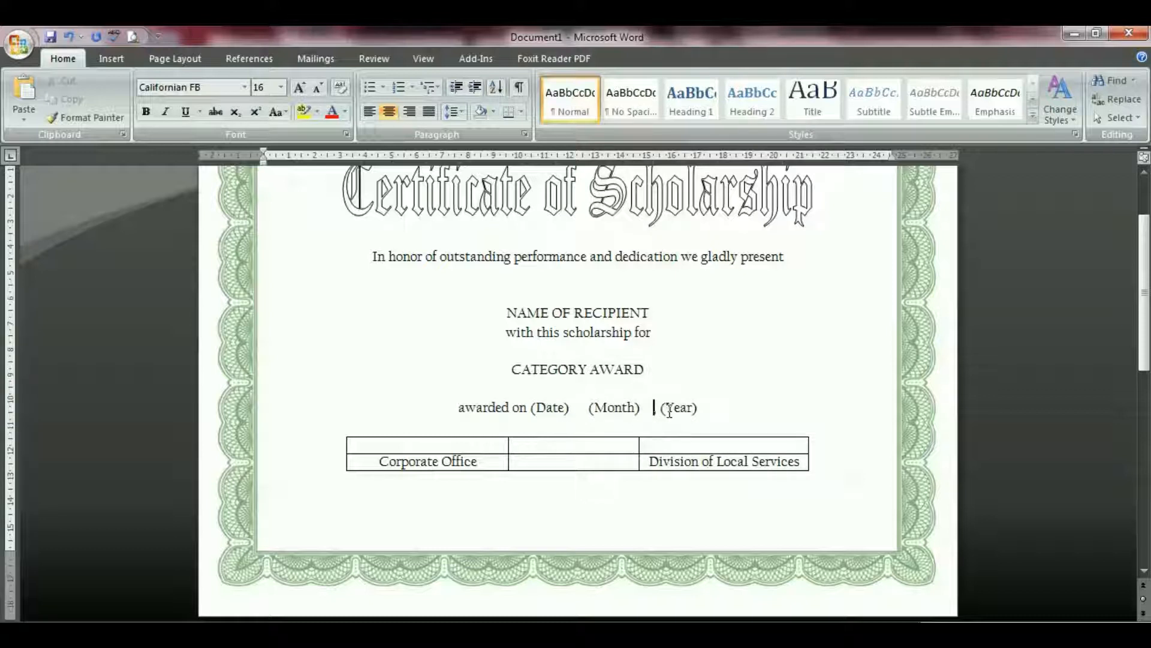
# Set the font size of the "NAME OF RECIPIENT" line to 24.
pyautogui.tripleClick(544, 316)
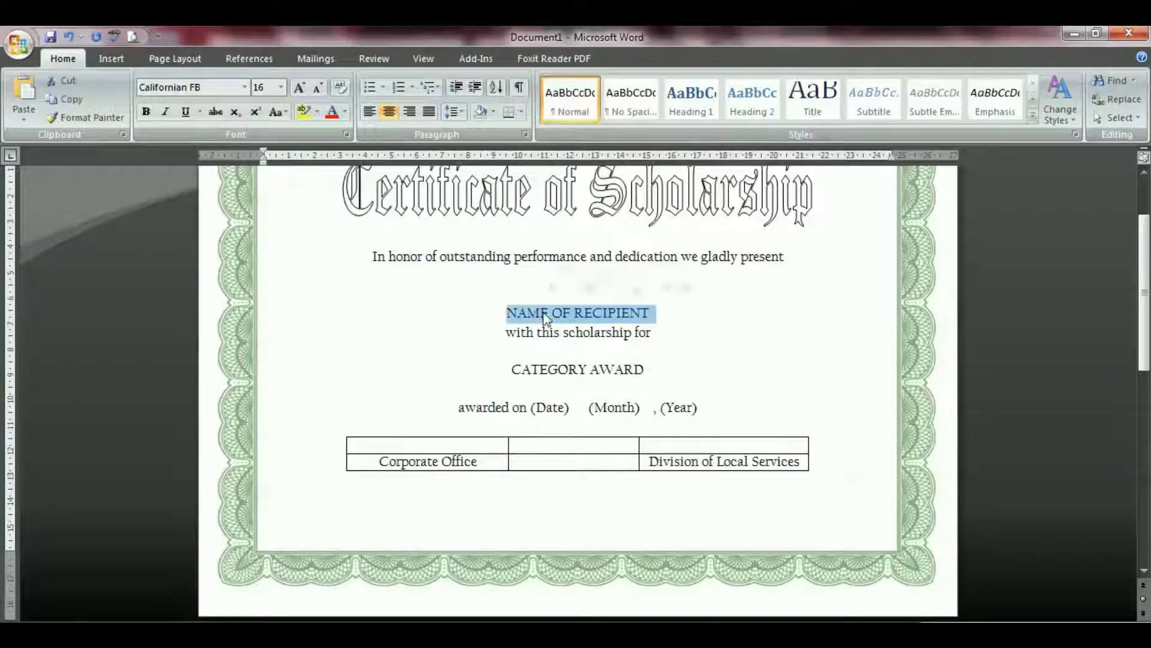
pyautogui.click(280, 89)
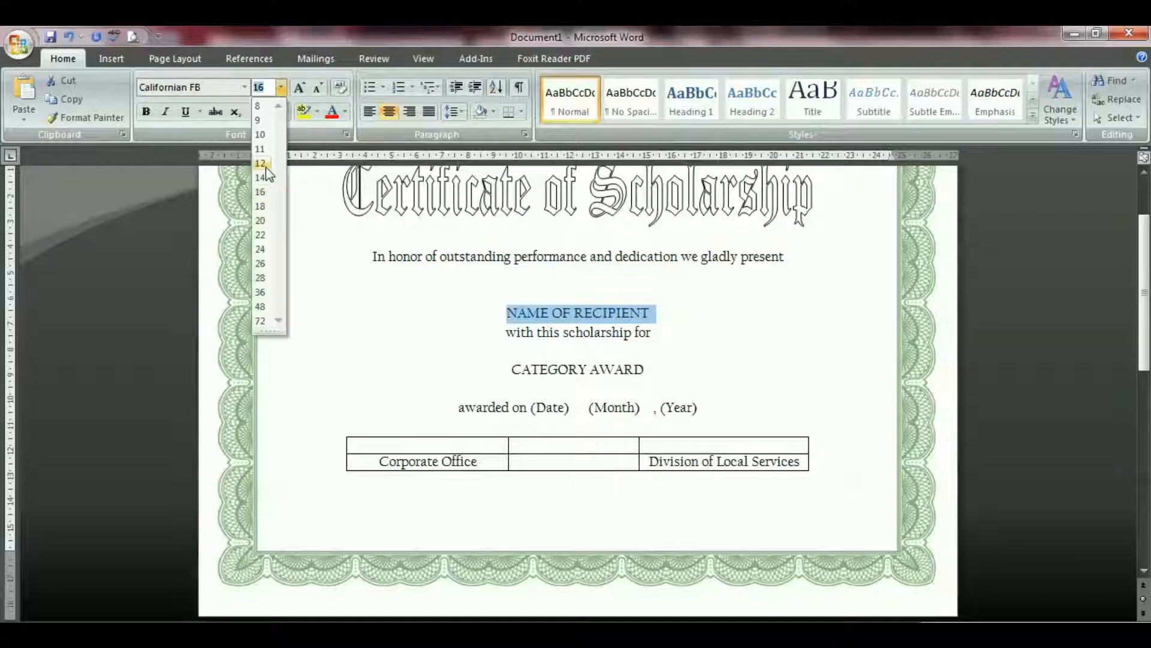
pyautogui.click(262, 249)
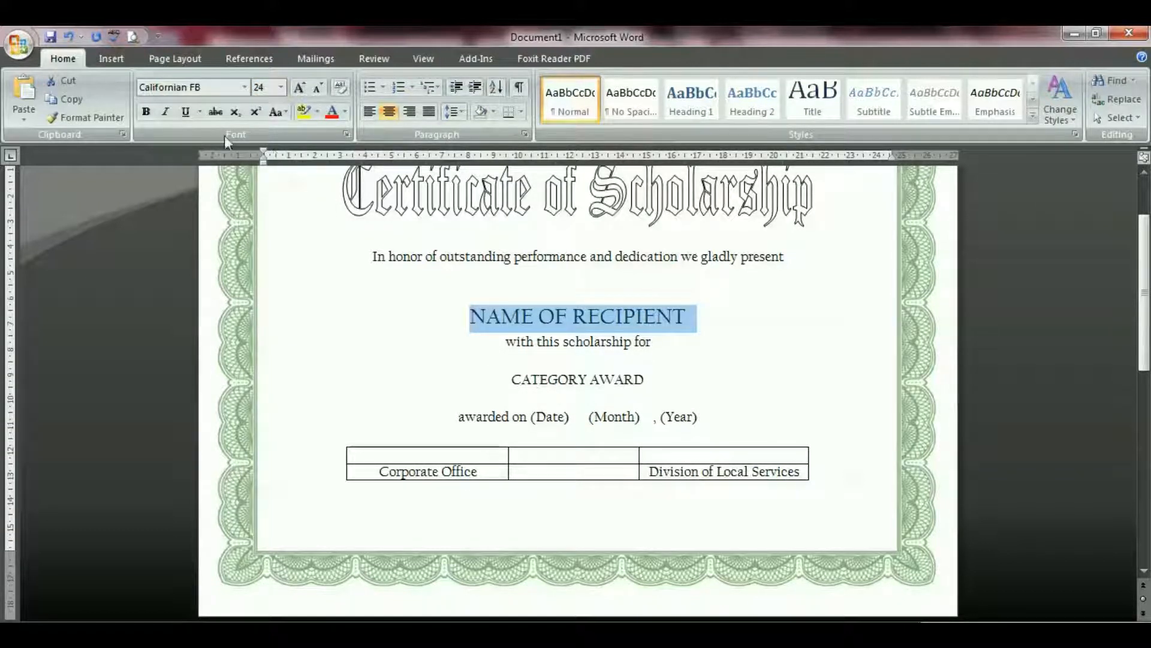
# Underline the "NAME OF RECIPIENT" line and insert two underlined tab spaces in front of its text.
pyautogui.click(185, 112)
pyautogui.click(478, 319)
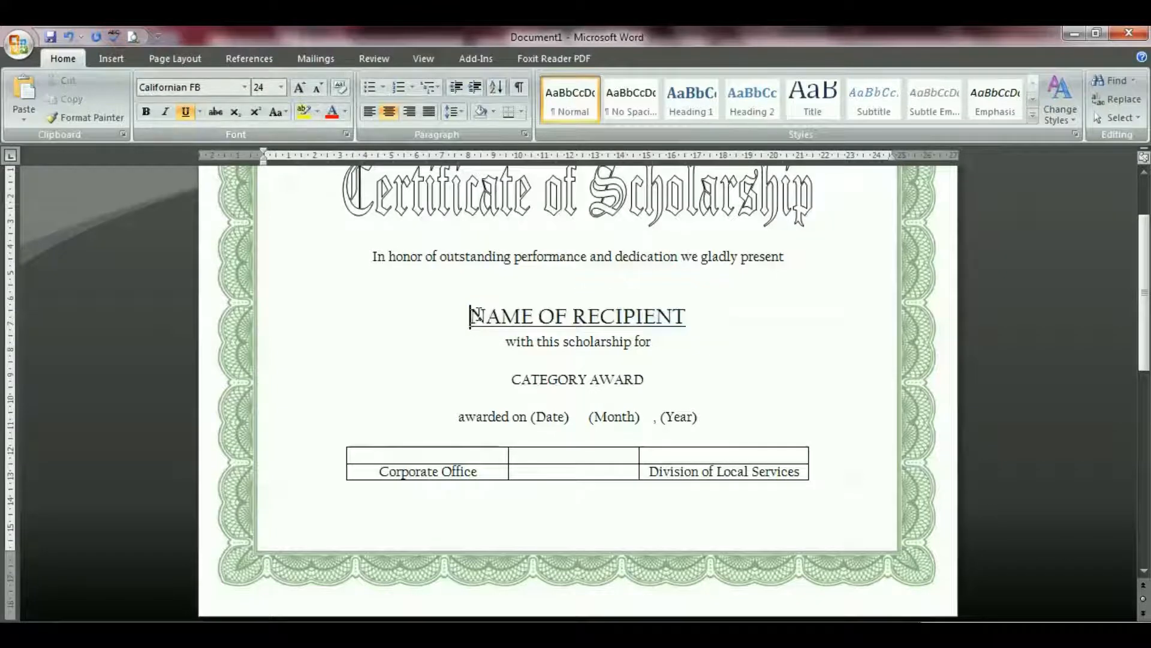
pyautogui.press('Tab')
pyautogui.press('BackSpace')
pyautogui.click(487, 316)
pyautogui.press('Tab')
pyautogui.press('Tab')
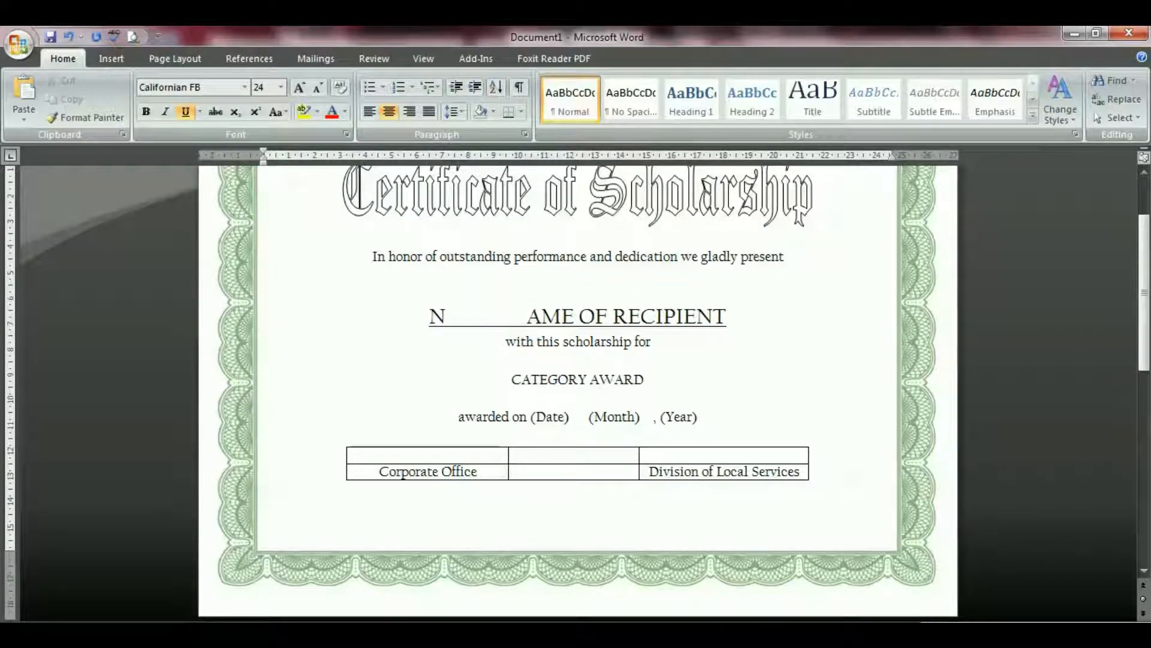
pyautogui.write('N')
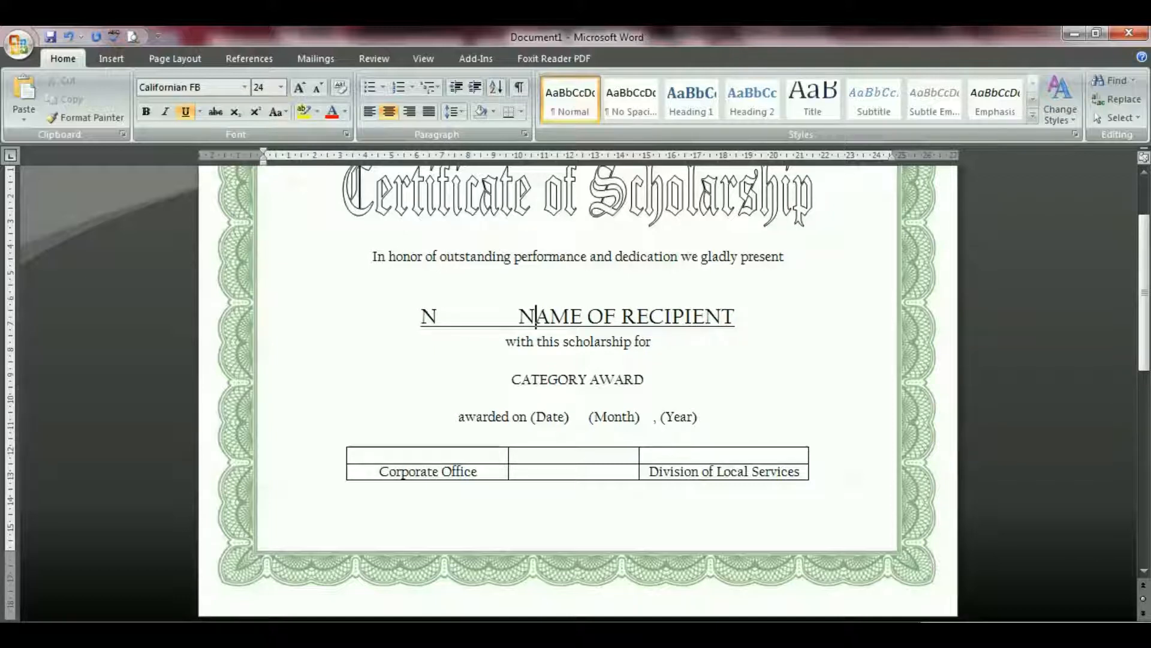
pyautogui.press('BackSpace')
# Extend the underline with two tab spaces after "NAME OF RECIPIENT" and one more tab space before it.
pyautogui.click(736, 316)
pyautogui.press('Tab')
pyautogui.press('Tab')
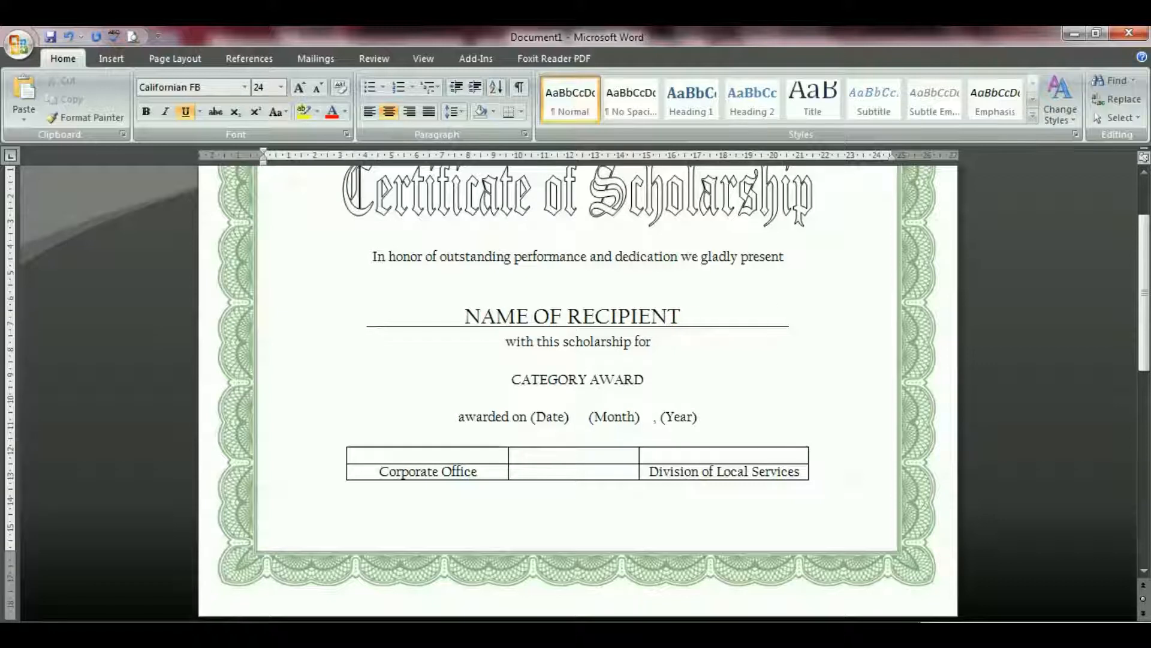
pyautogui.click(432, 314)
pyautogui.press('Tab')
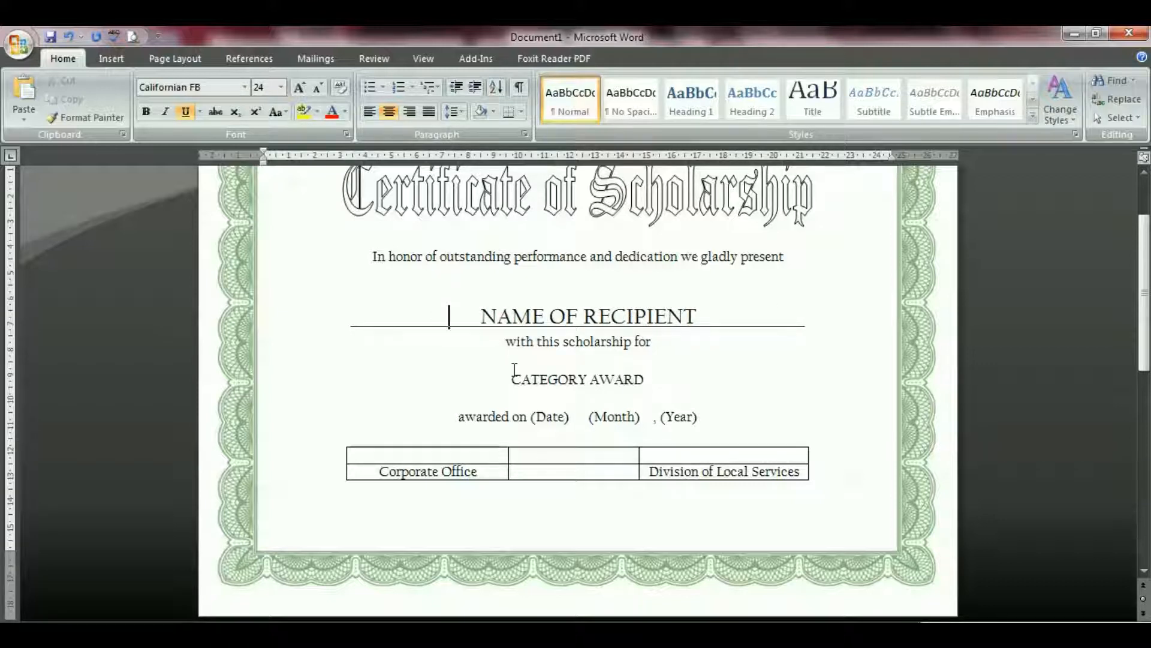
# Underline the text of the "CATEGORY AWARD" line.
pyautogui.tripleClick(531, 381)
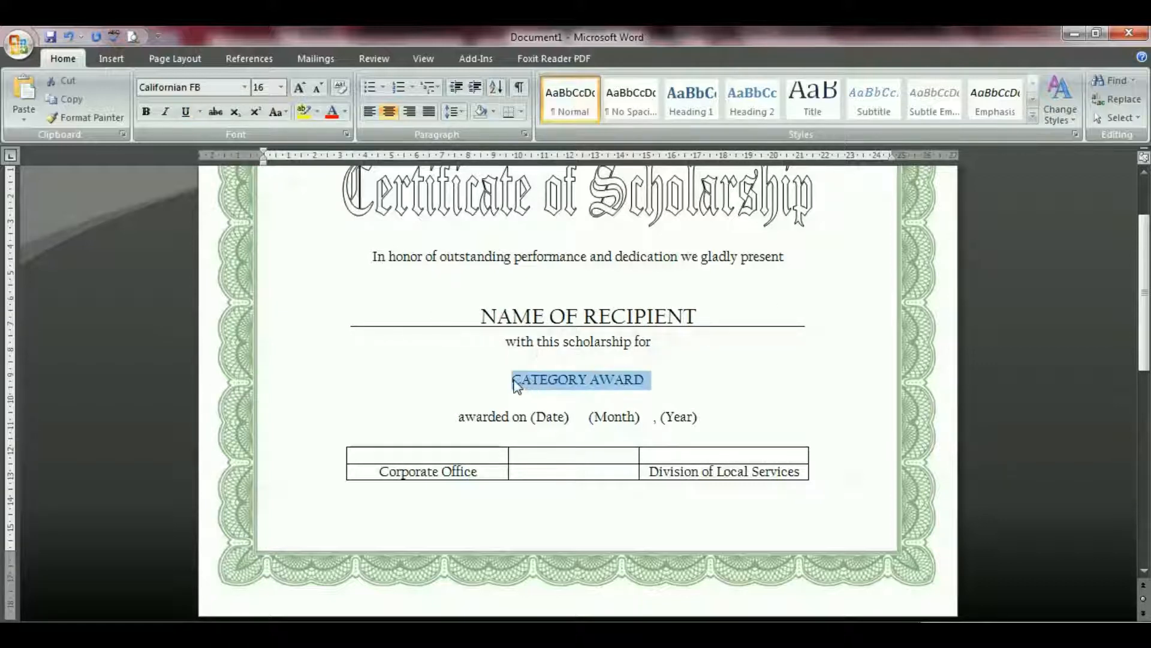
pyautogui.click(514, 380)
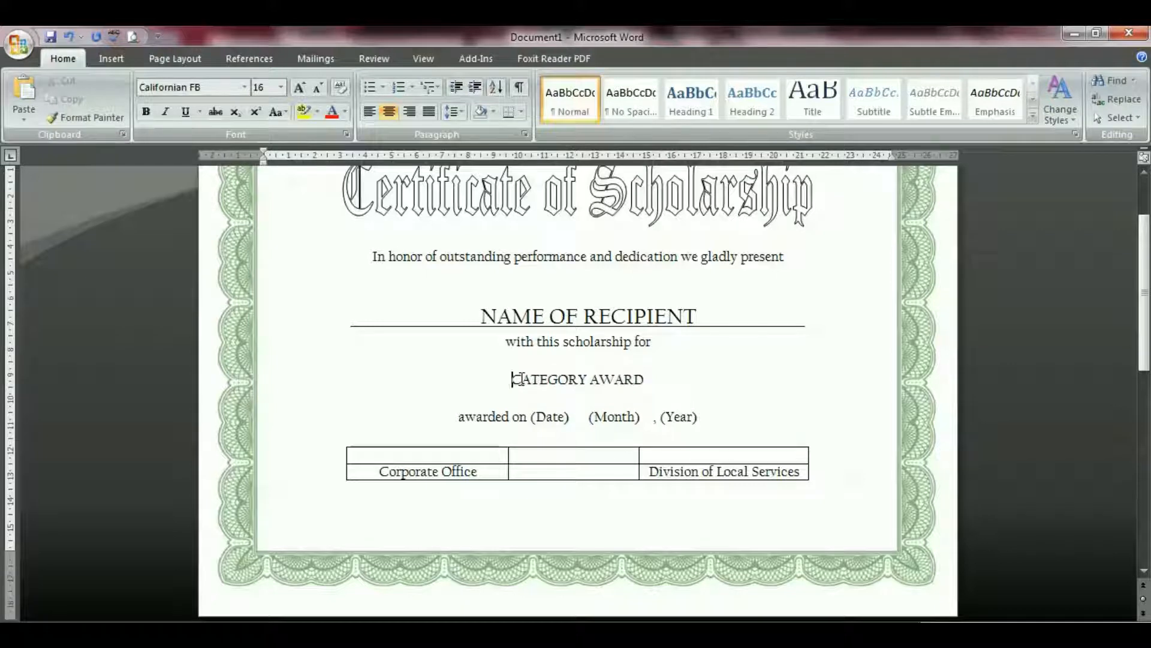
pyautogui.hotkey('ctrl', 'shift', 'Right')
pyautogui.hotkey('ctrl', 'shift', 'Right')
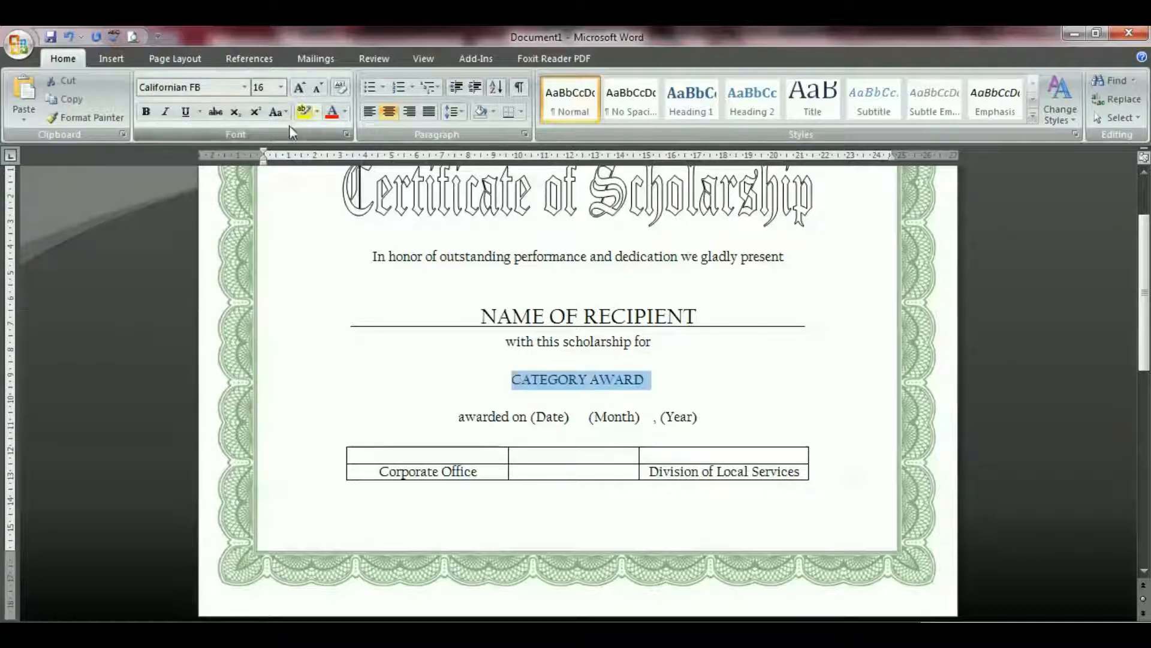
pyautogui.click(185, 112)
pyautogui.click(634, 379)
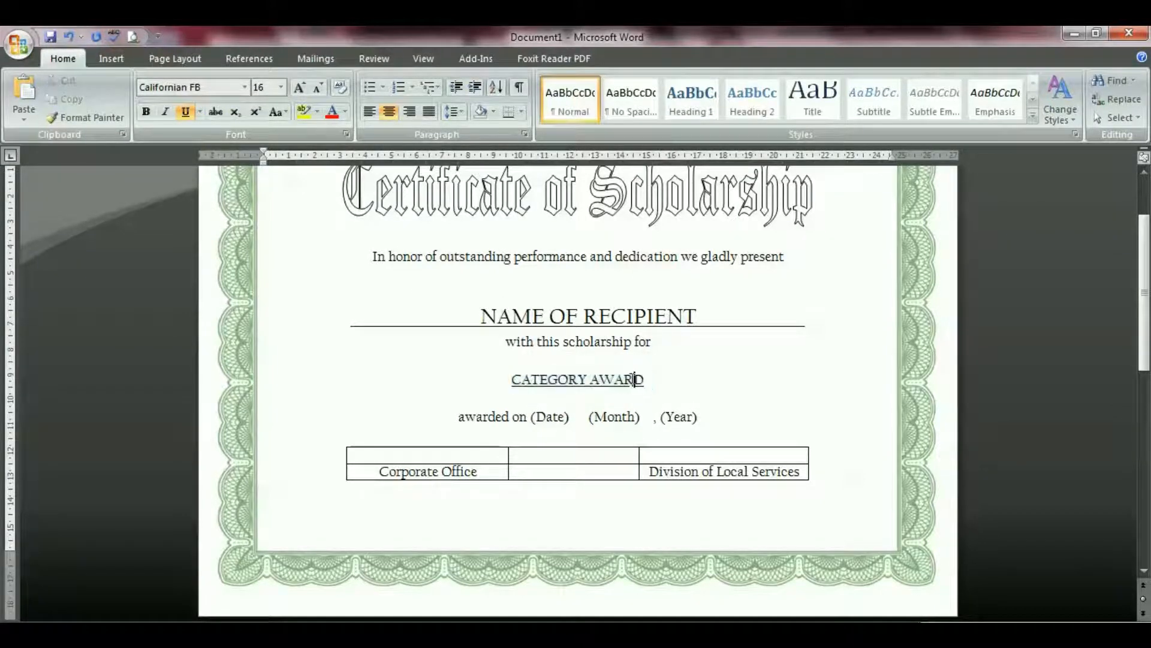
# Extend the underline on both sides of "CATEGORY AWARD" with tab spaces, keeping the text centred between them.
pyautogui.click(650, 379)
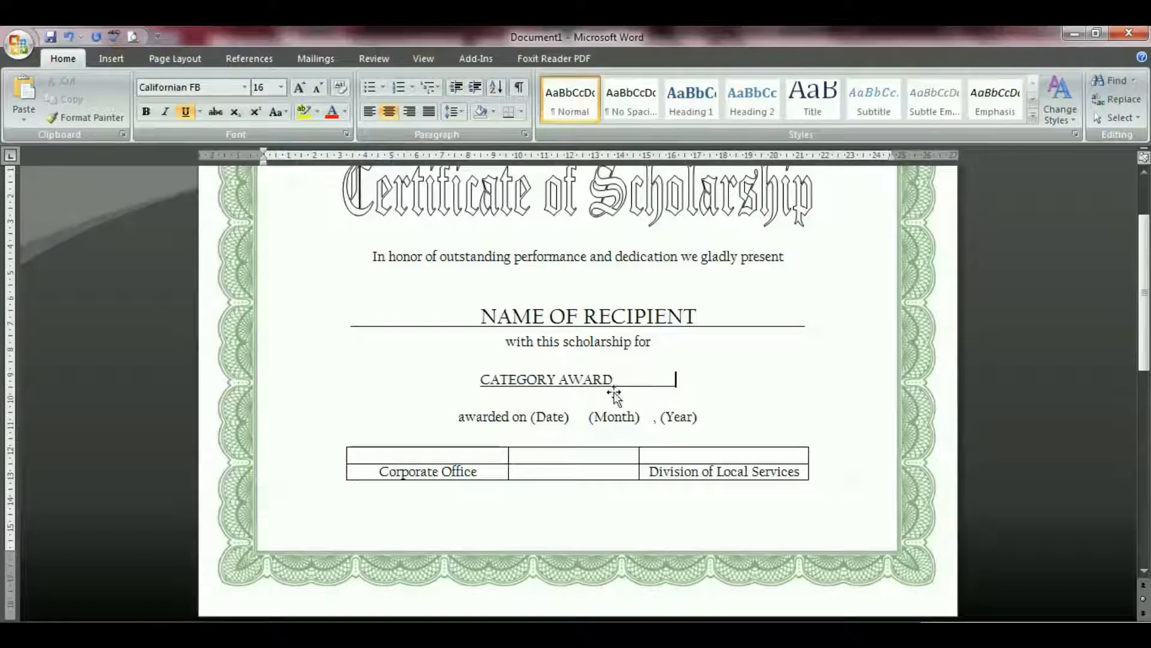
pyautogui.click(473, 379)
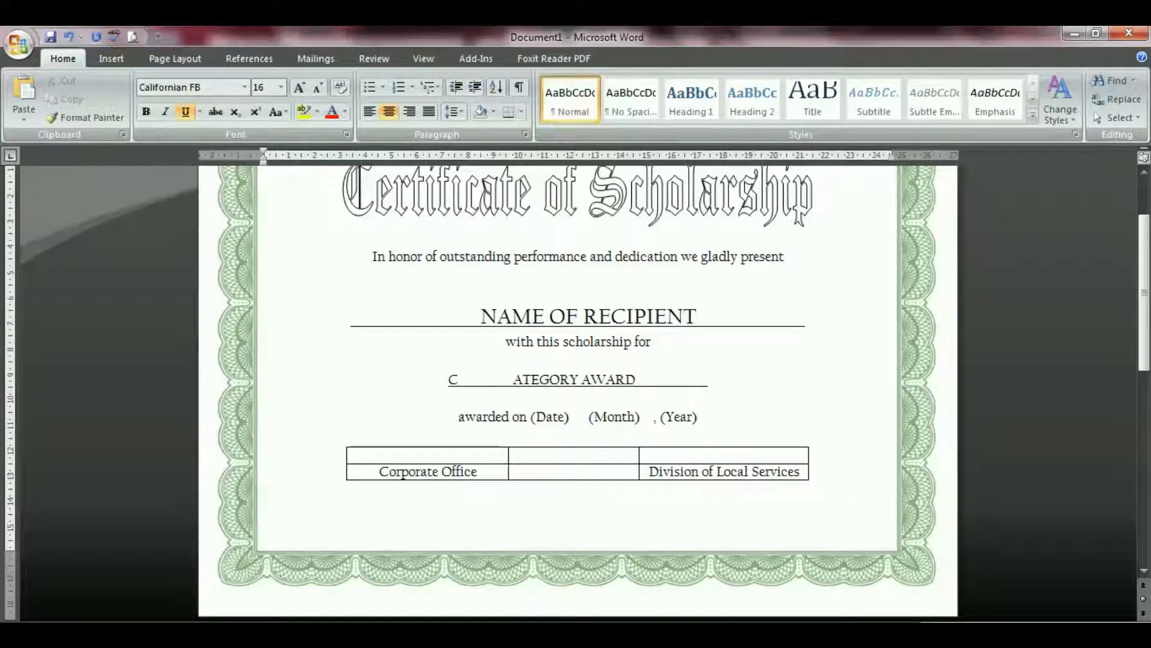
pyautogui.write('C')
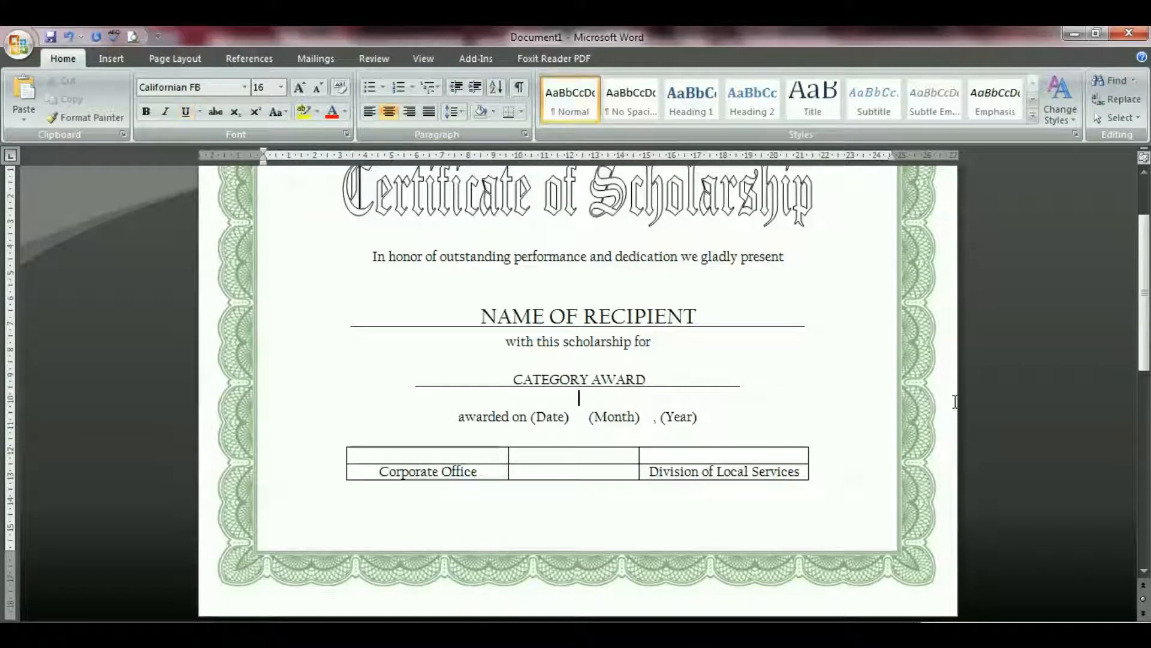
pyautogui.click(946, 325)
pyautogui.press('Return')
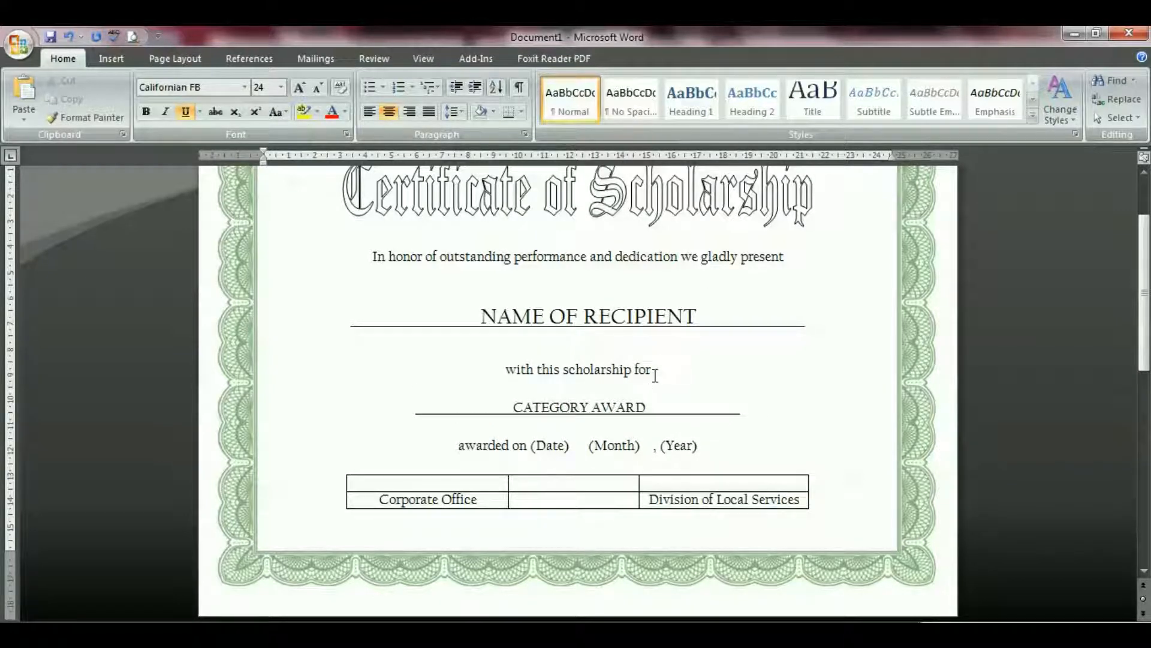
pyautogui.press('BackSpace')
pyautogui.press('BackSpace')
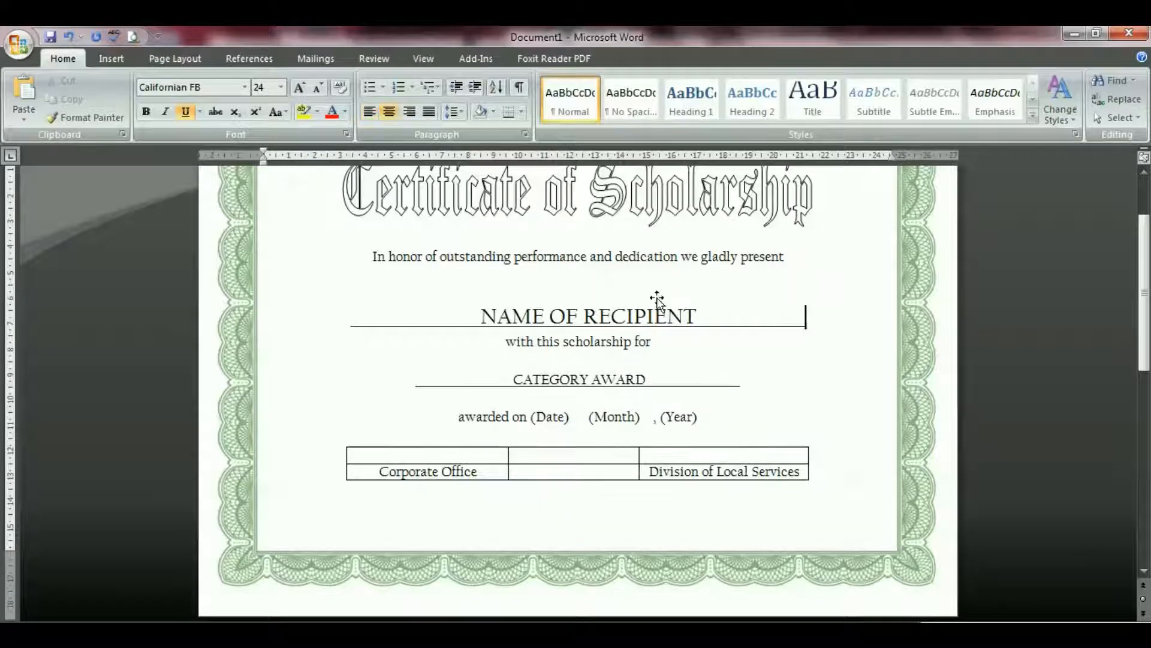
# Set the line spacing of the "NAME OF RECIPIENT" line to 1.5 and add a blank line above the signature table.
pyautogui.click(462, 112)
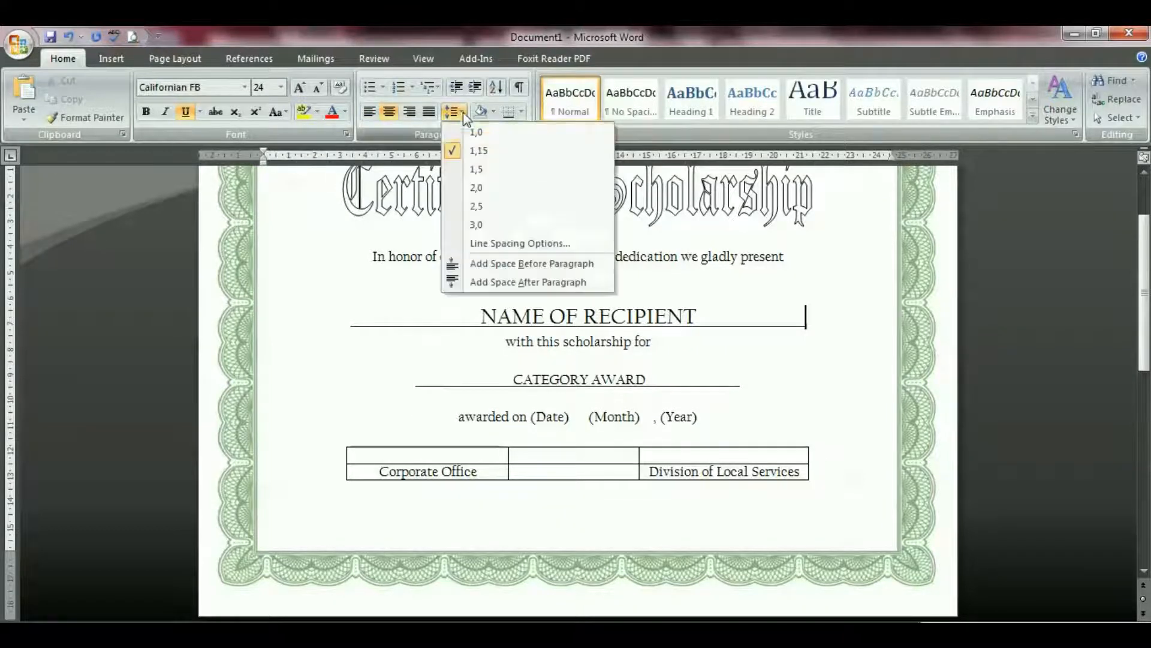
pyautogui.click(476, 169)
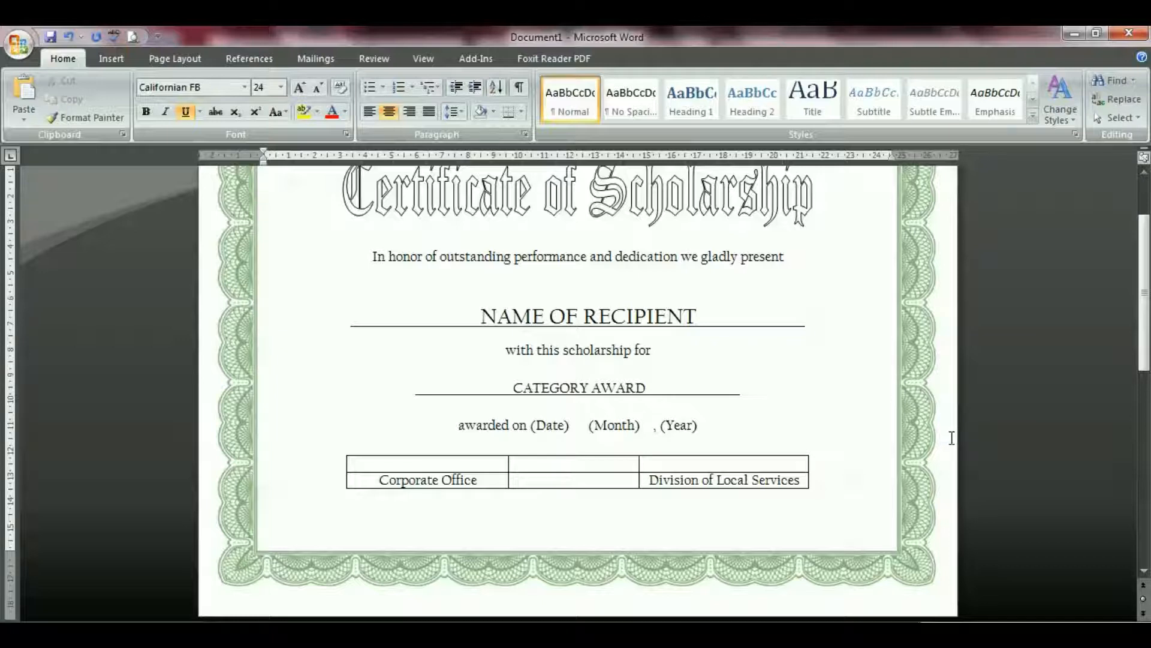
pyautogui.press('Return')
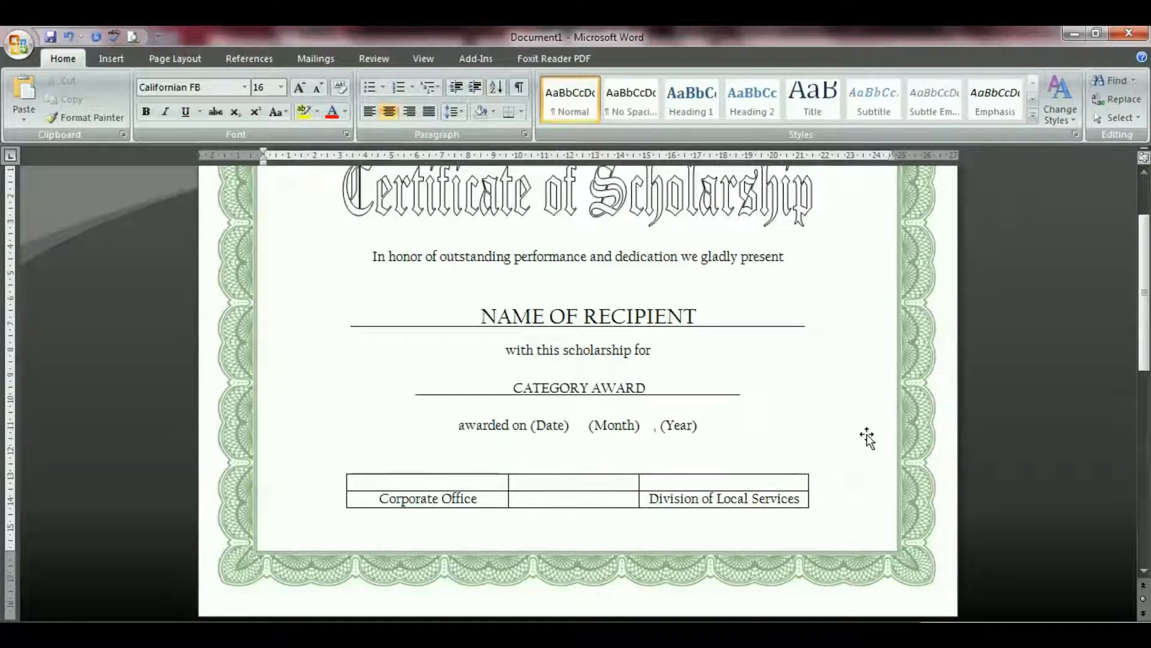
# Widen the middle column of the signature table and add another blank line above the table.
pyautogui.click(573, 482)
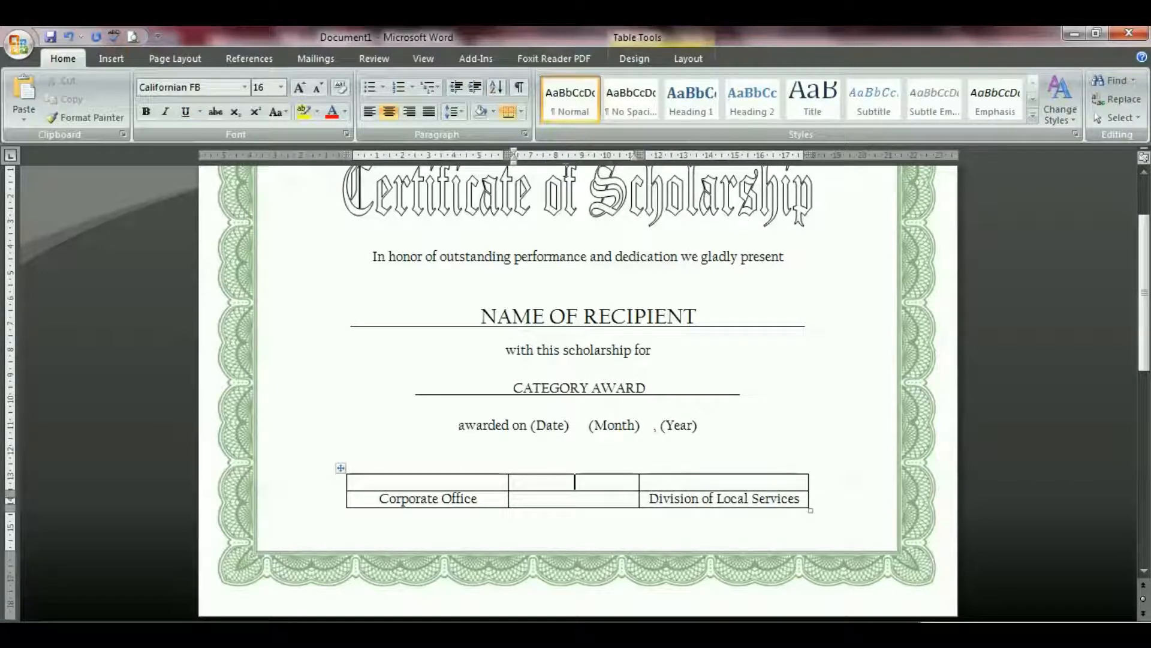
pyautogui.moveTo(629, 157); pyautogui.dragTo(691, 157)
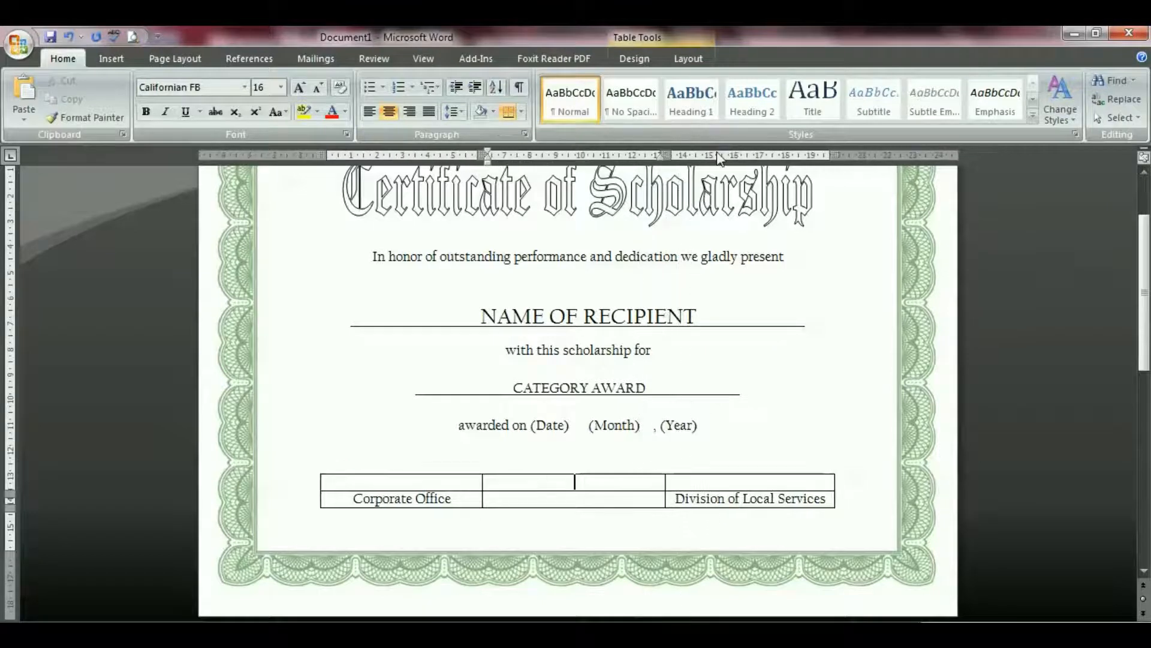
pyautogui.click(945, 458)
pyautogui.press('Return')
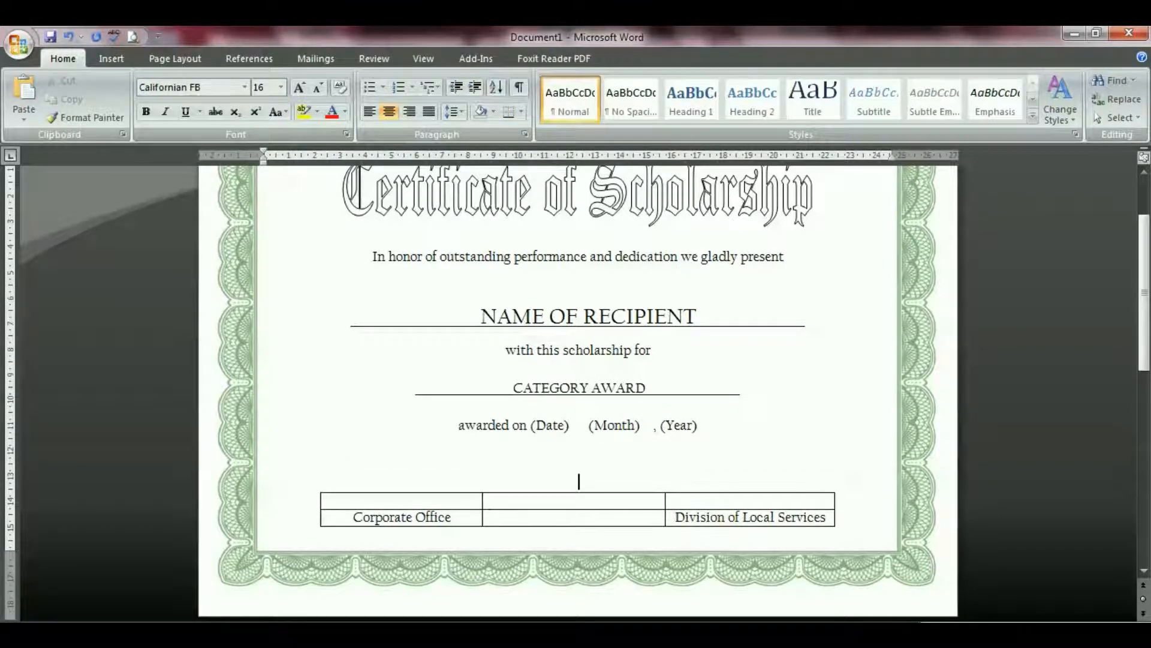
# Remove all borders from the signature table.
pyautogui.click(314, 485)
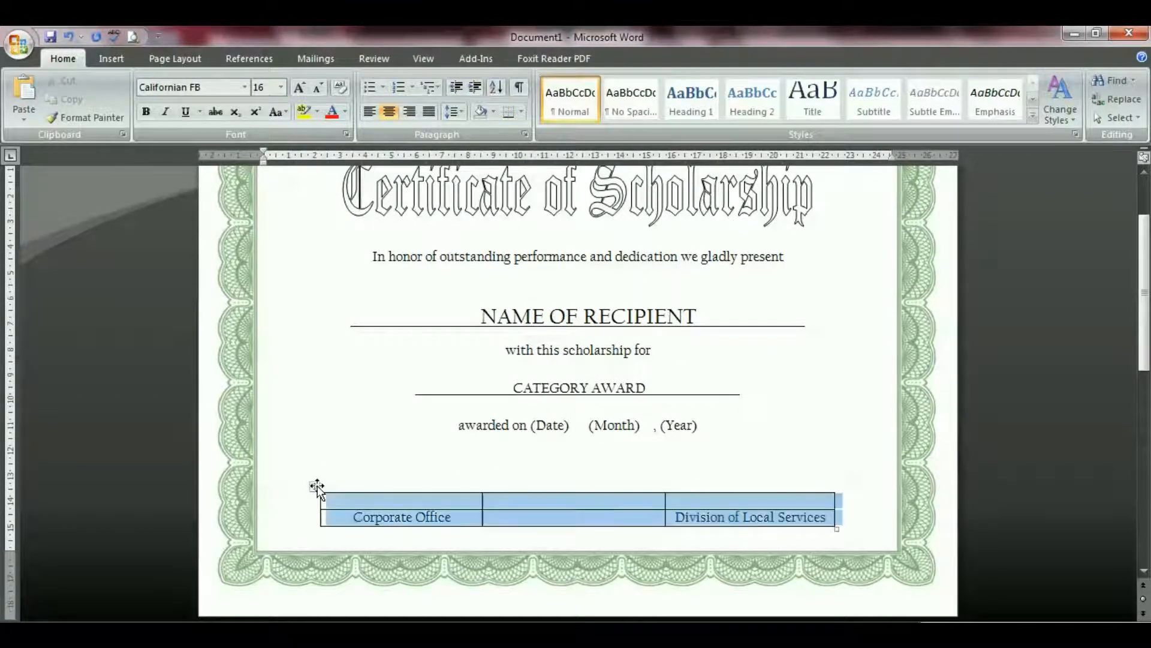
pyautogui.click(521, 112)
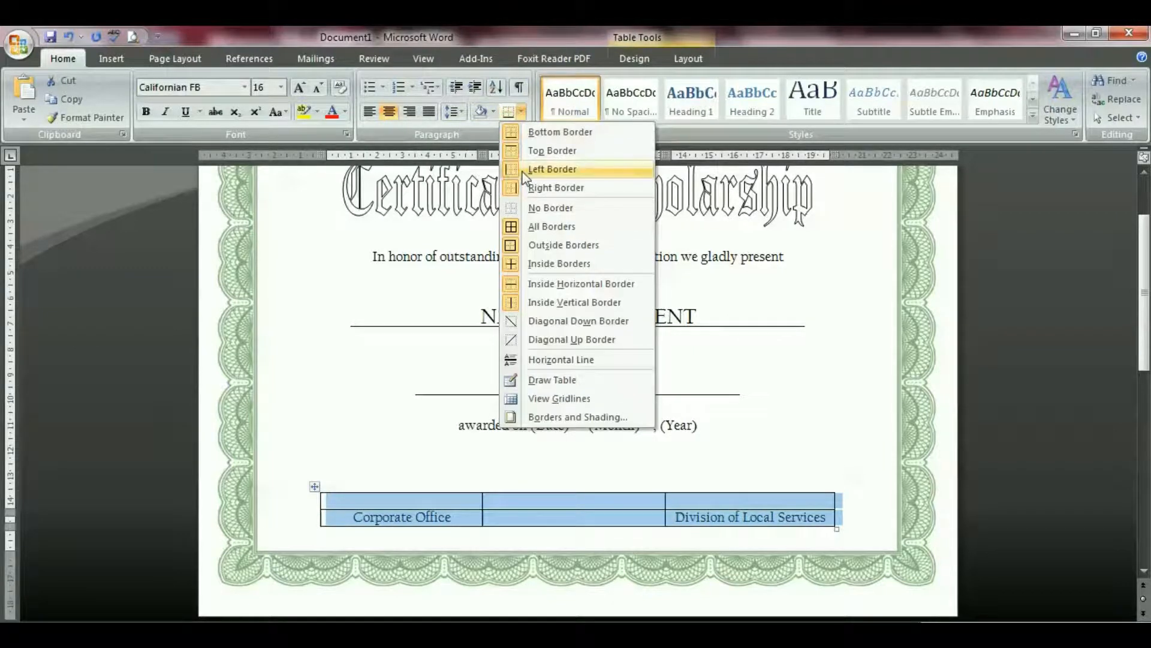
pyautogui.click(532, 208)
pyautogui.click(431, 503)
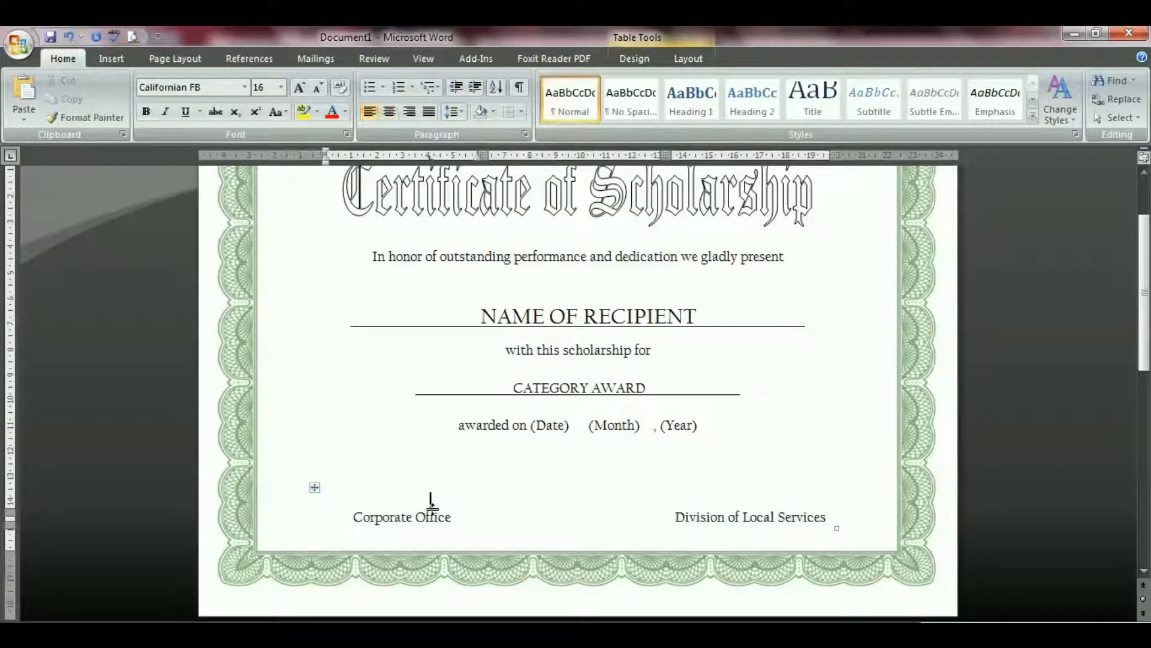
pyautogui.hotkey('ctrl', 'z')
# Apply an inside horizontal border above "Corporate Office" and above "Division of Local Services" to form the two signature lines.
pyautogui.tripleClick(415, 513)
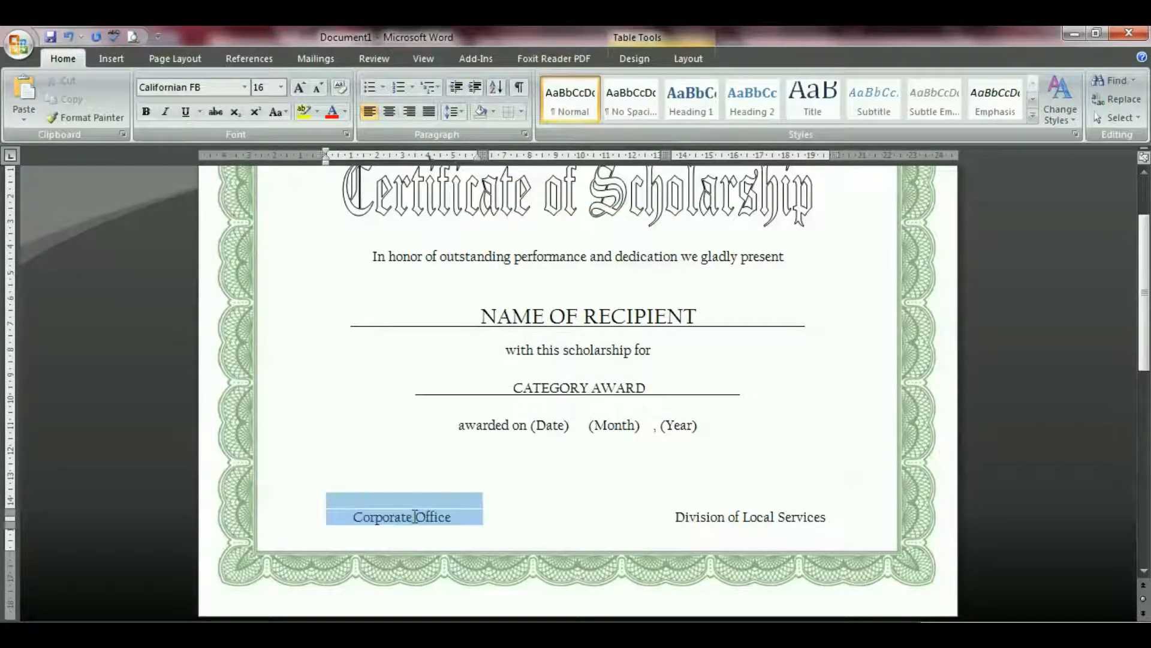
pyautogui.click(521, 112)
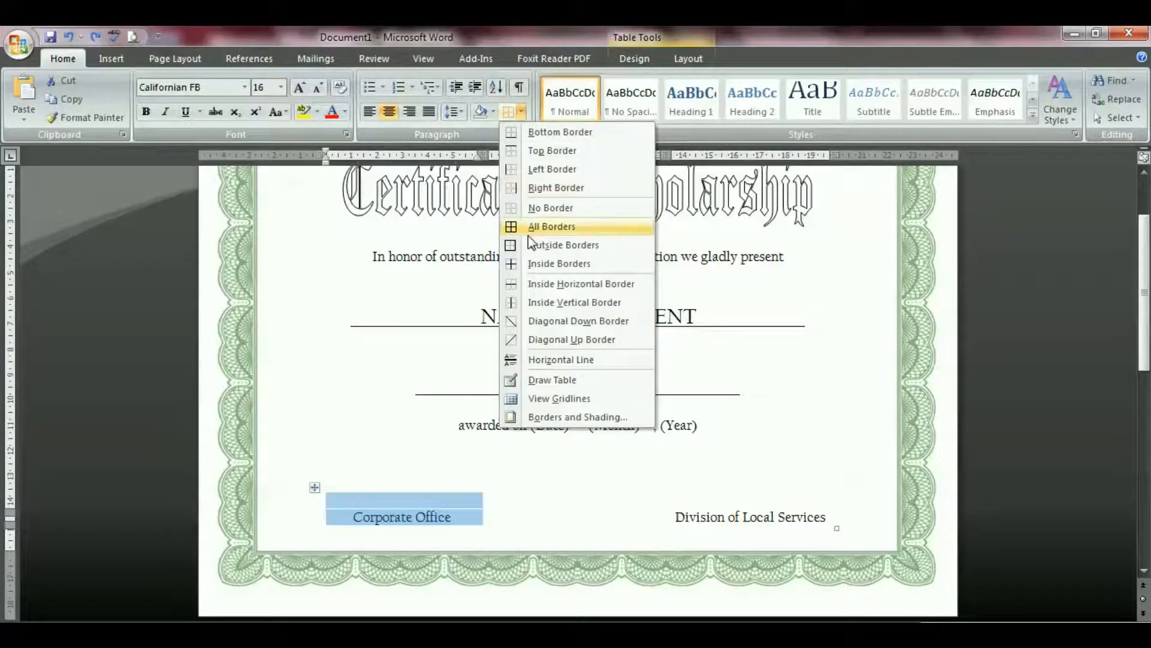
pyautogui.click(531, 286)
pyautogui.moveTo(702, 502); pyautogui.dragTo(708, 519)
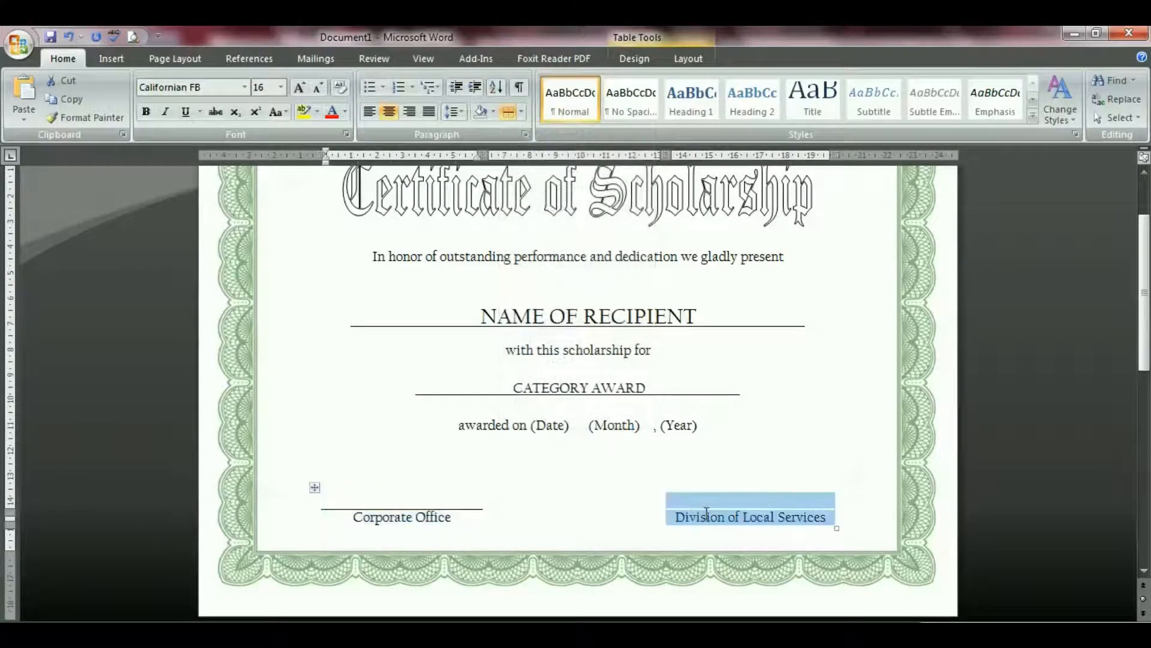
pyautogui.click(508, 112)
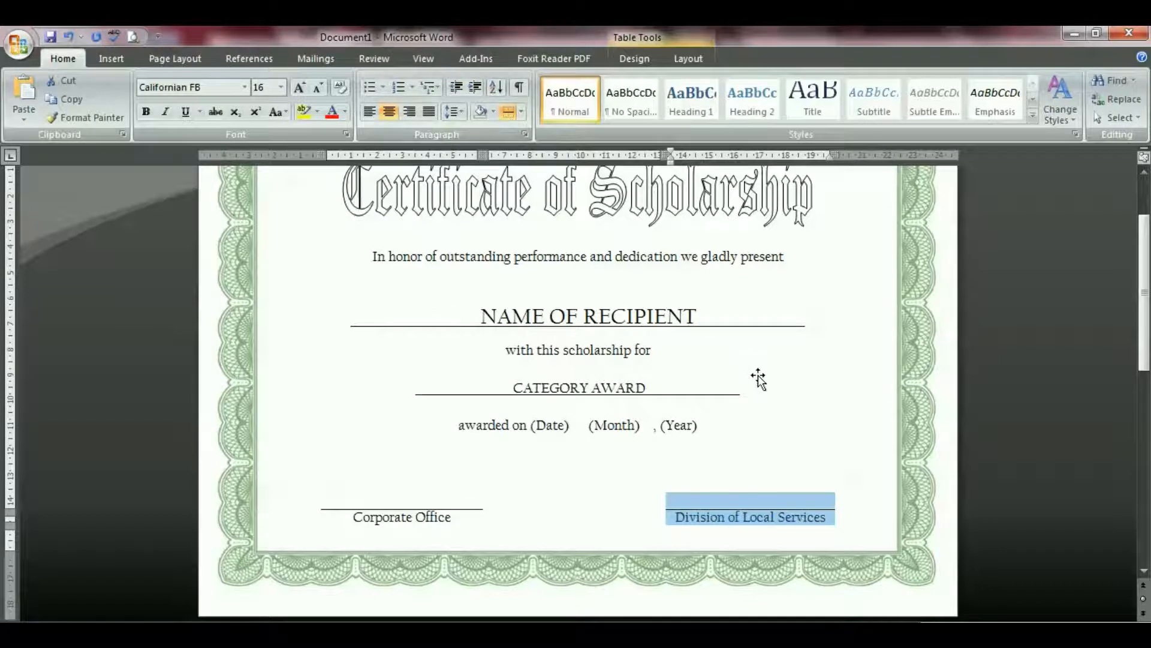
# Widen the "Certificate of Scholarship" WordArt slightly and set the font size of the "In honor of outstanding performance" line to 18.
pyautogui.scroll(2, 762, 400)
pyautogui.click(738, 265)
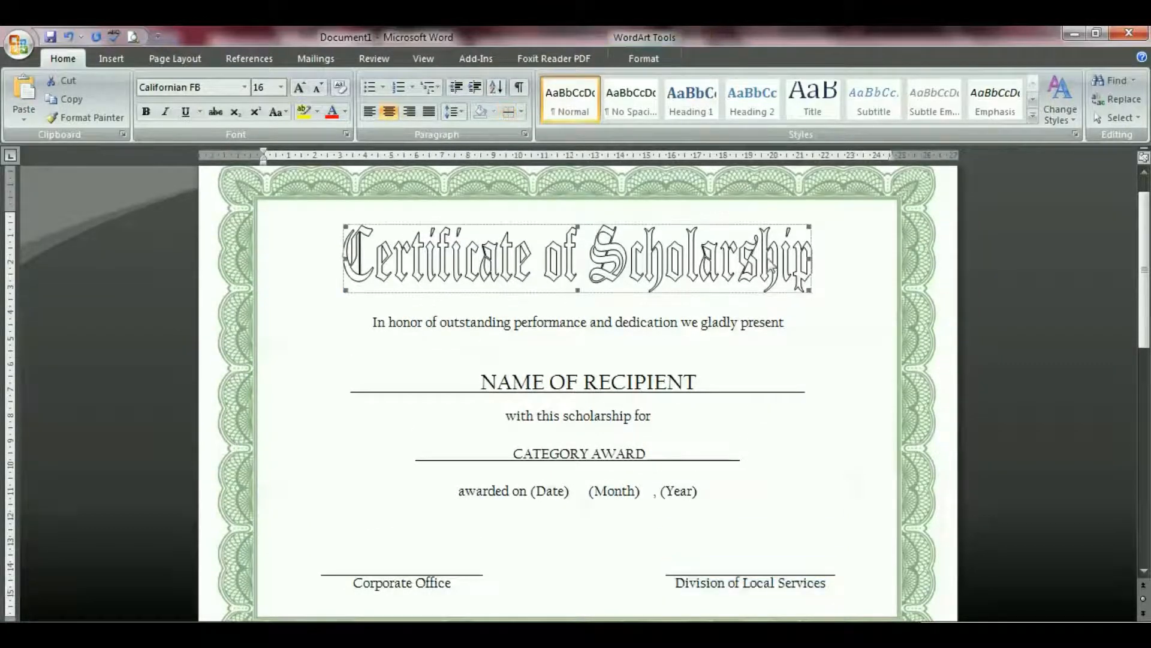
pyautogui.moveTo(809, 258); pyautogui.dragTo(835, 257)
pyautogui.tripleClick(697, 324)
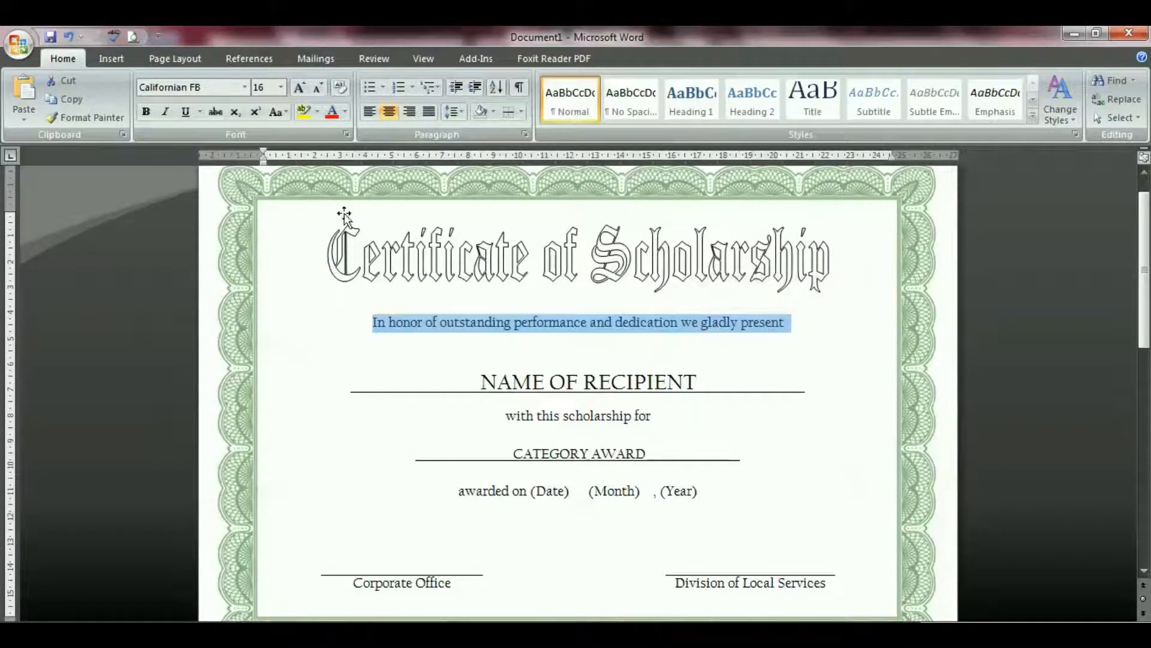
pyautogui.click(280, 87)
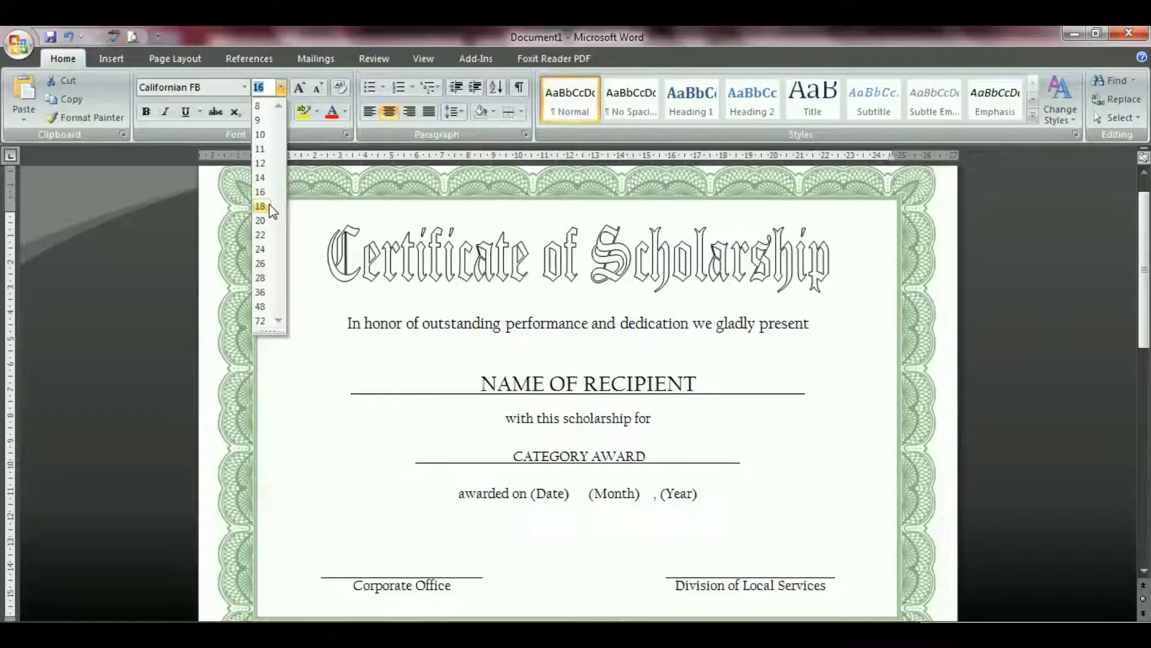
# Enlarge the "Certificate of Scholarship" WordArt to about 2.94 cm high and 20.52 cm wide.
pyautogui.click(457, 247)
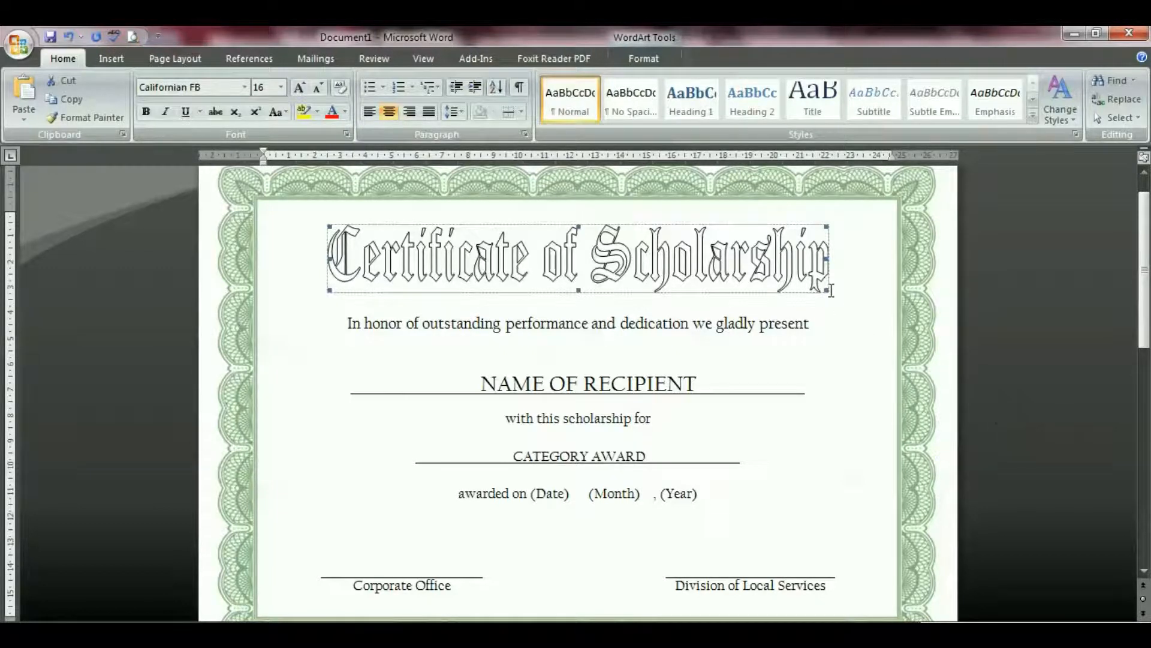
pyautogui.moveTo(852, 295); pyautogui.dragTo(853, 295)
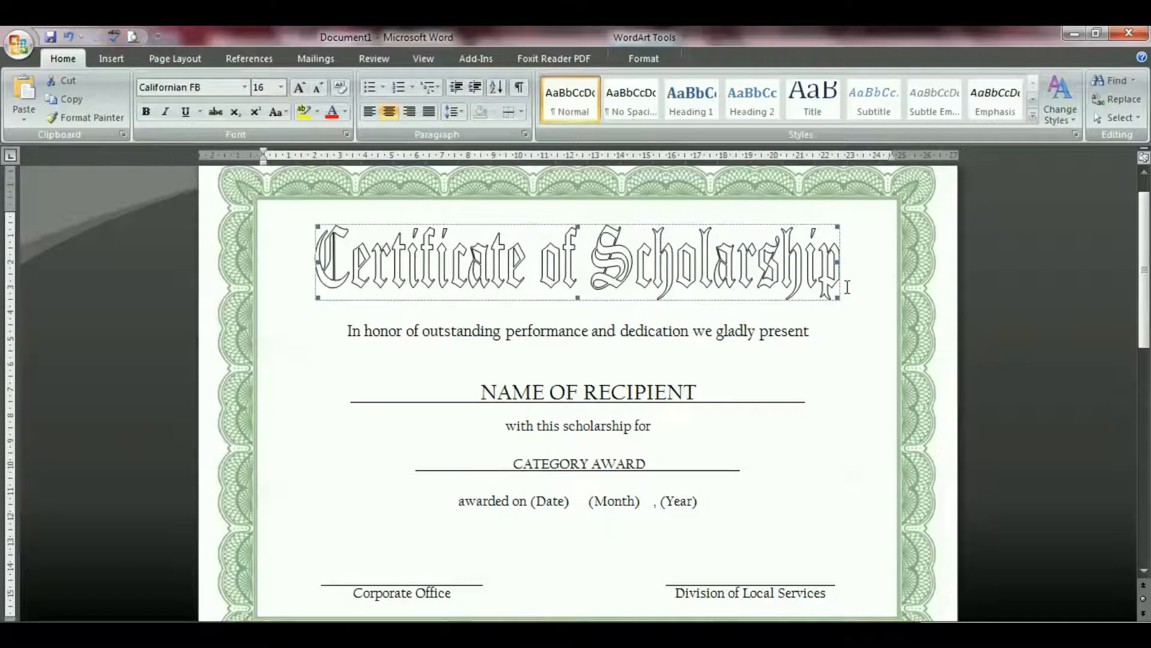
# Fill the "Certificate of Scholarship" WordArt with Tan, Background 2, Darker 25% and give it a dark grey outline.
pyautogui.scroll(-1, 783, 273)
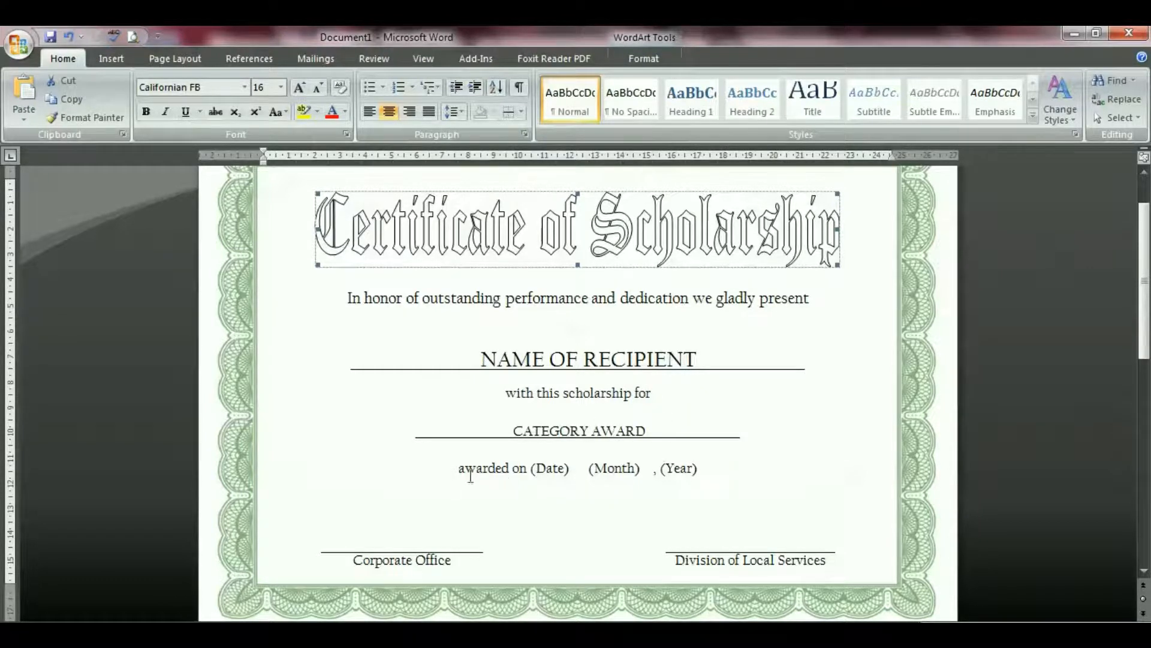
pyautogui.click(634, 63)
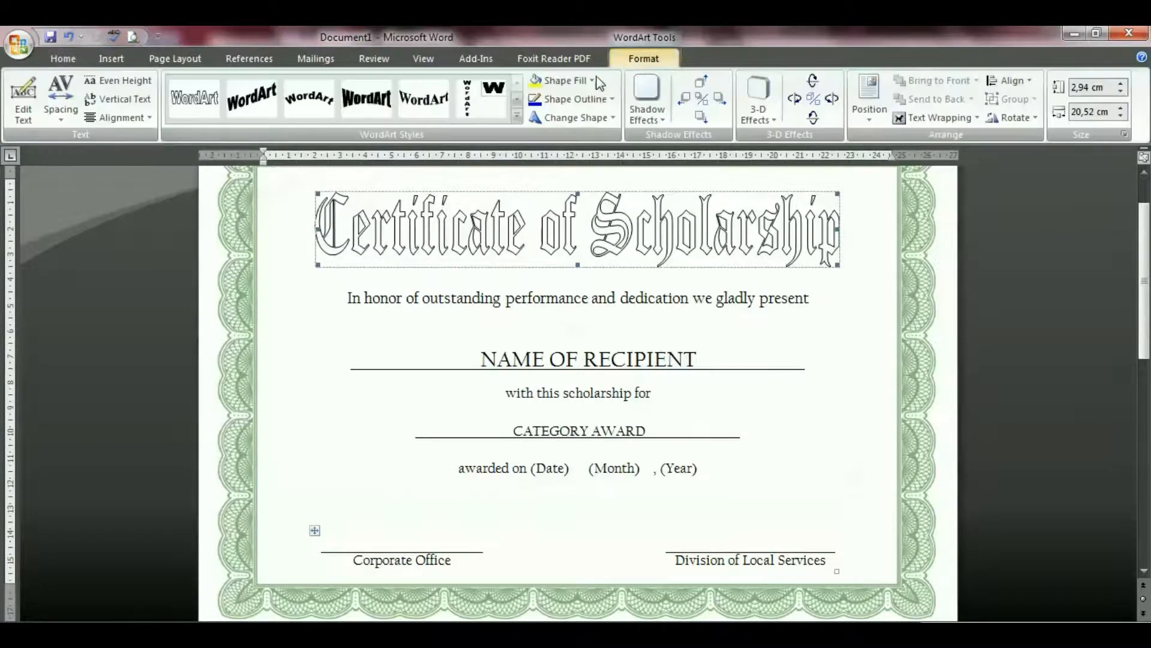
pyautogui.click(585, 80)
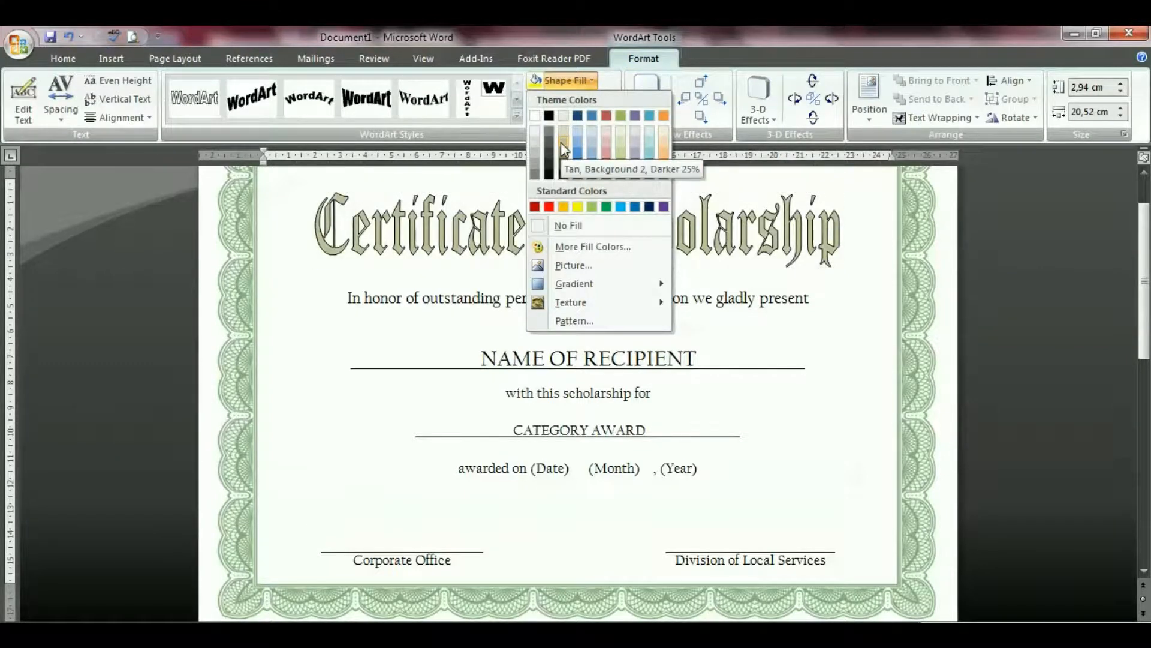
pyautogui.click(560, 142)
pyautogui.click(593, 101)
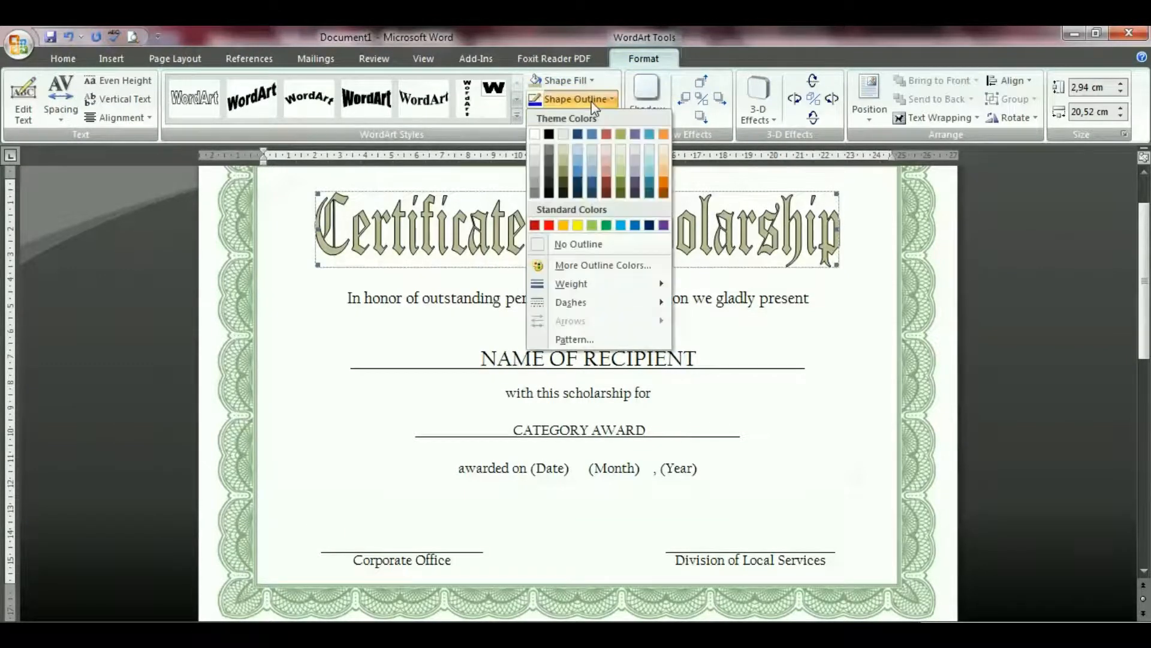
pyautogui.click(550, 175)
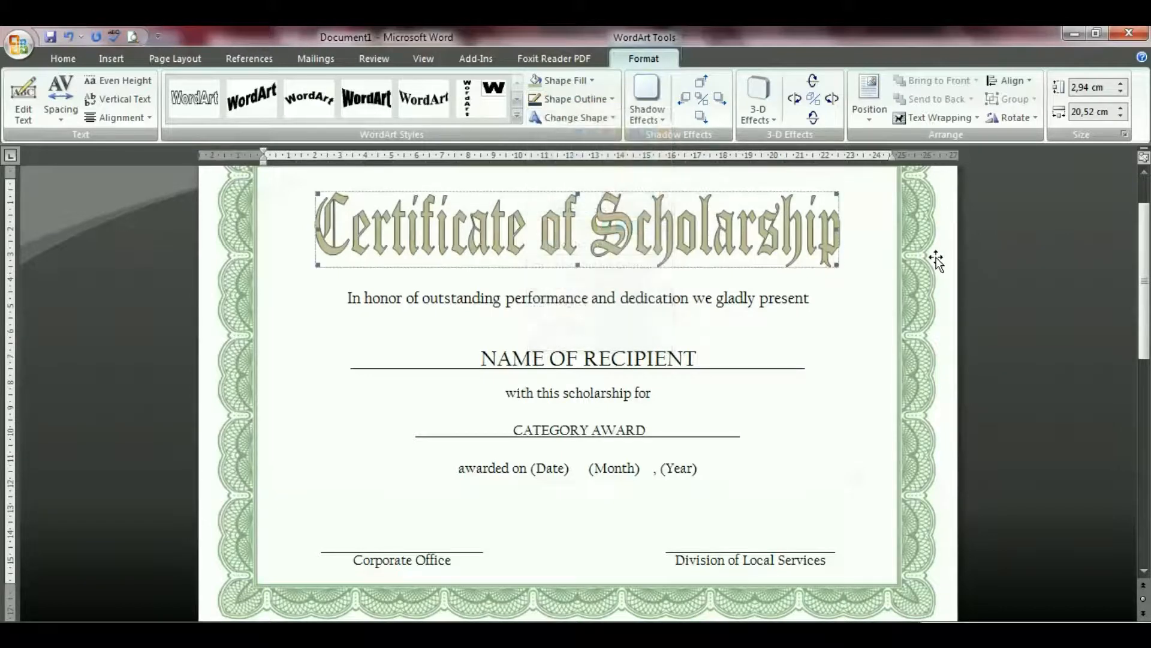
# Widen the "Certificate of Scholarship" WordArt to about 21.51 cm and apply the fifth Drop Shadow style to it.
pyautogui.scroll(2, 882, 300)
pyautogui.moveTo(840, 297); pyautogui.dragTo(863, 300)
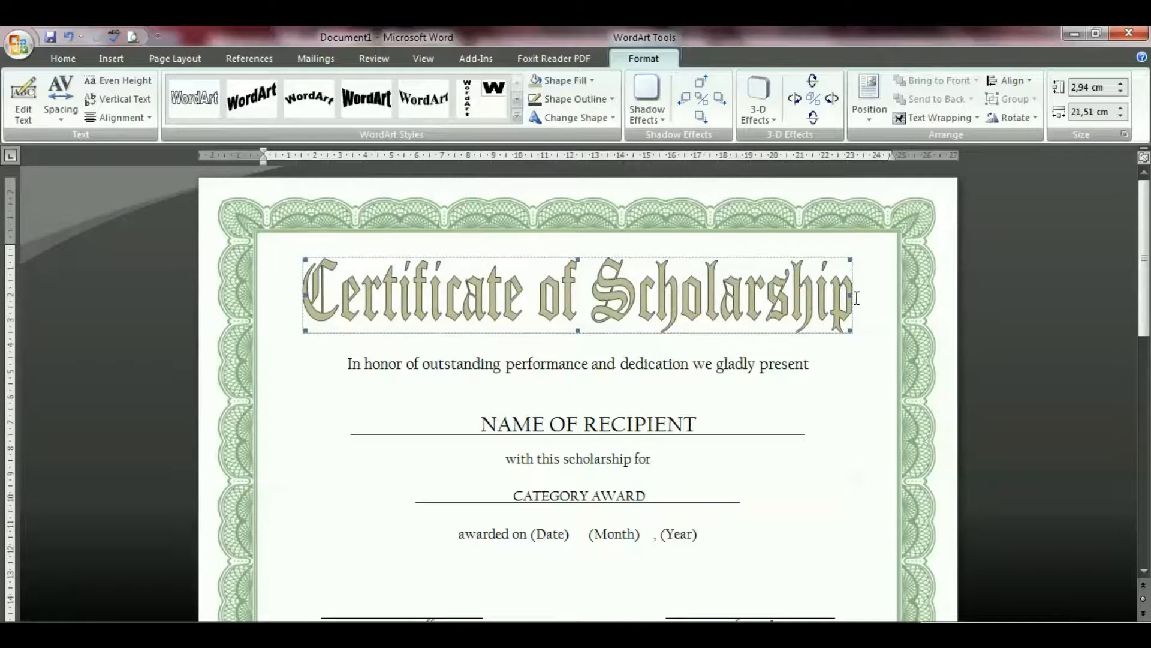
pyautogui.click(647, 102)
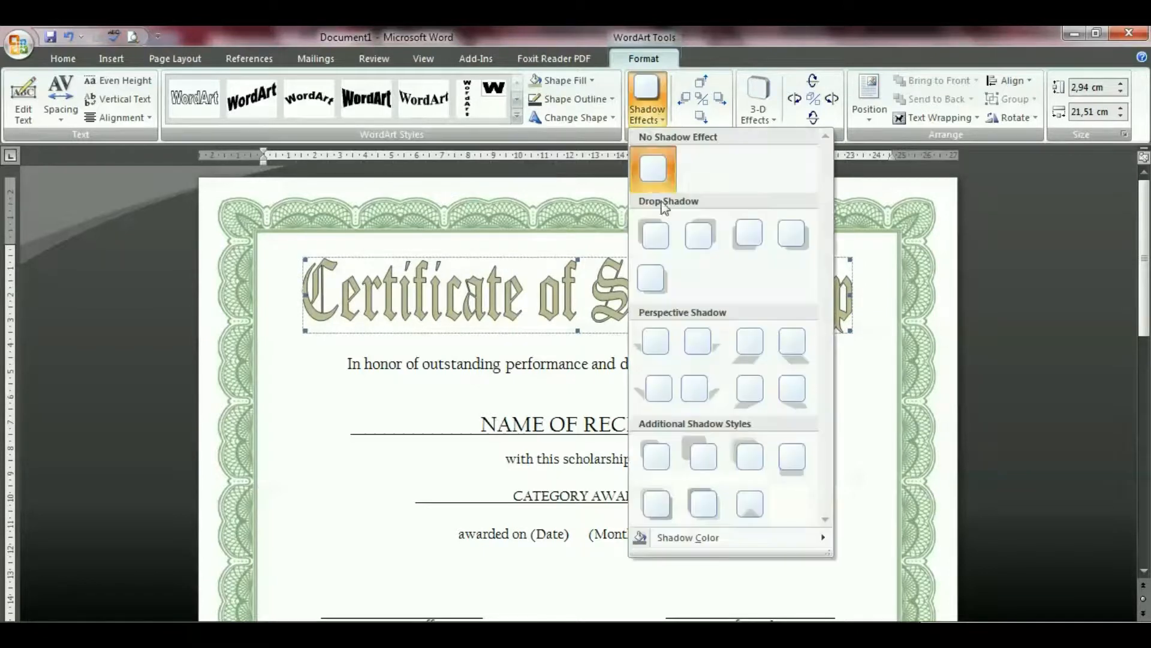
pyautogui.click(651, 281)
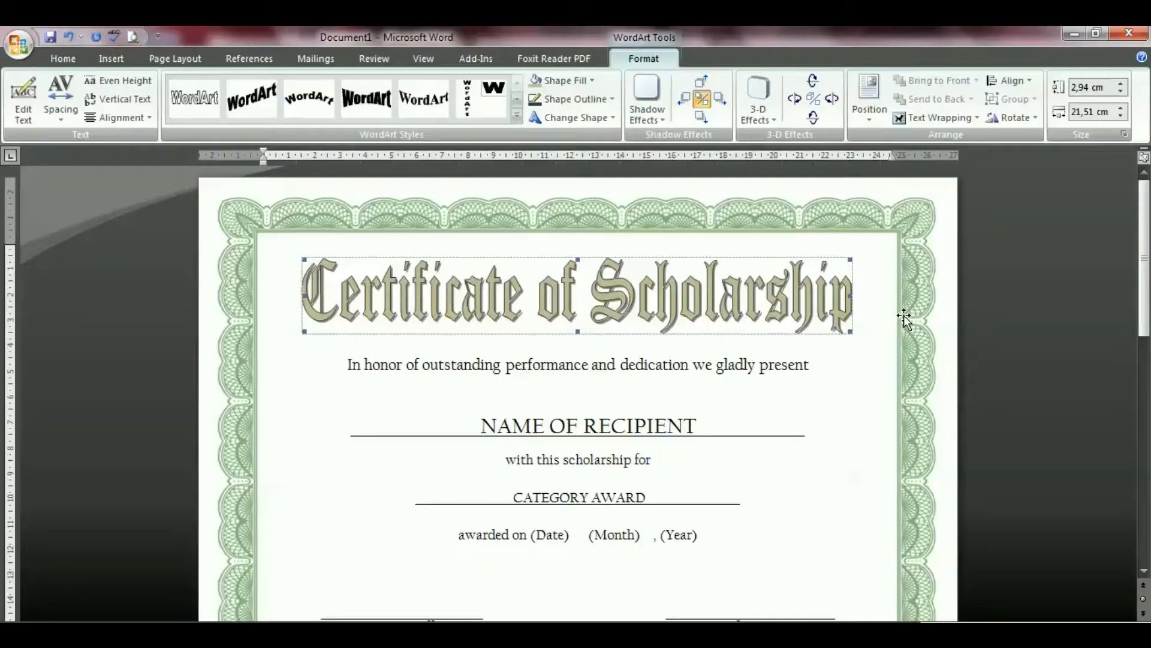
# Open the certificate in Print Preview and examine the whole page from the title to the signature lines.
pyautogui.scroll(-2, 904, 318)
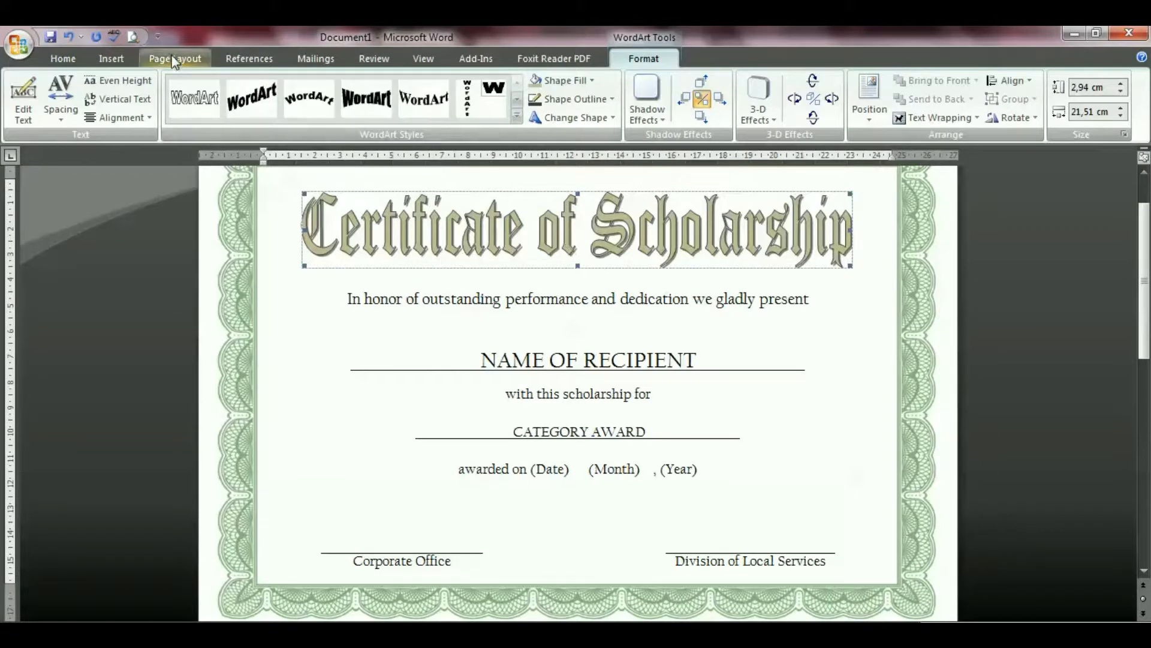
pyautogui.click(133, 37)
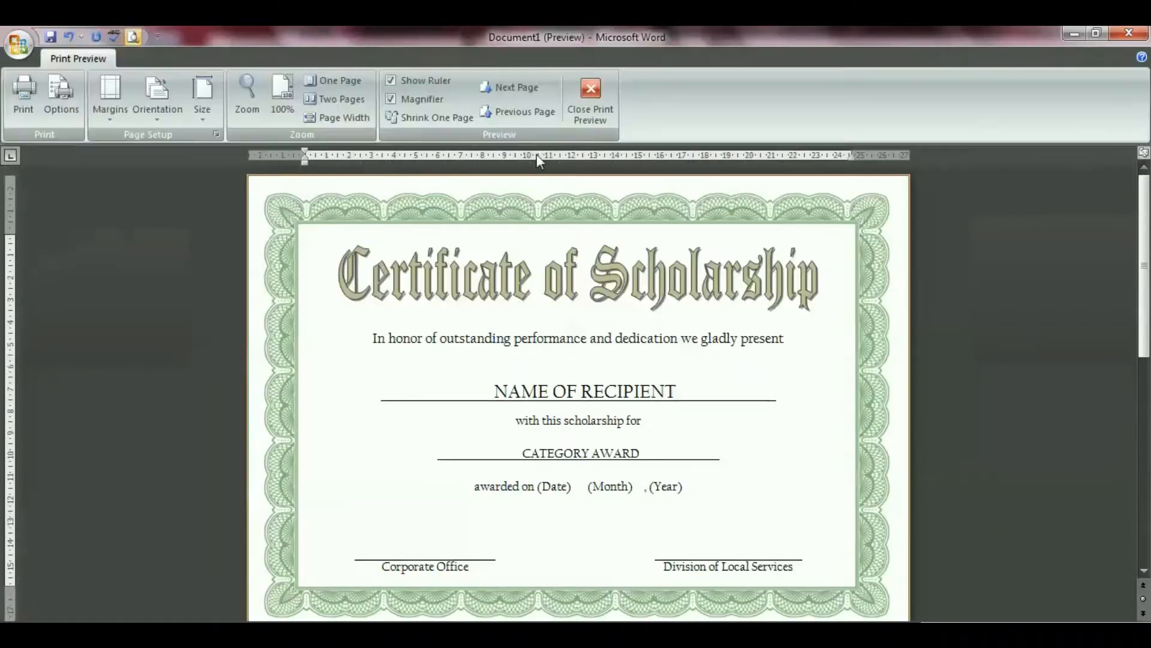
pyautogui.scroll(-1, 876, 341)
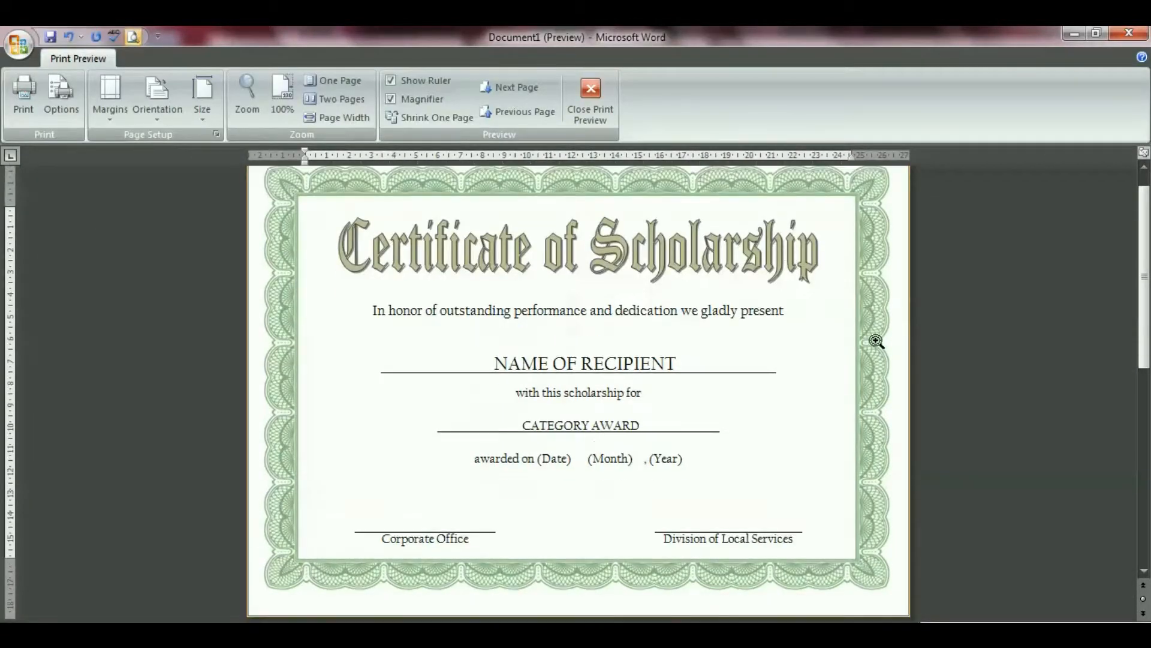
pyautogui.scroll(1, 1127, 203)
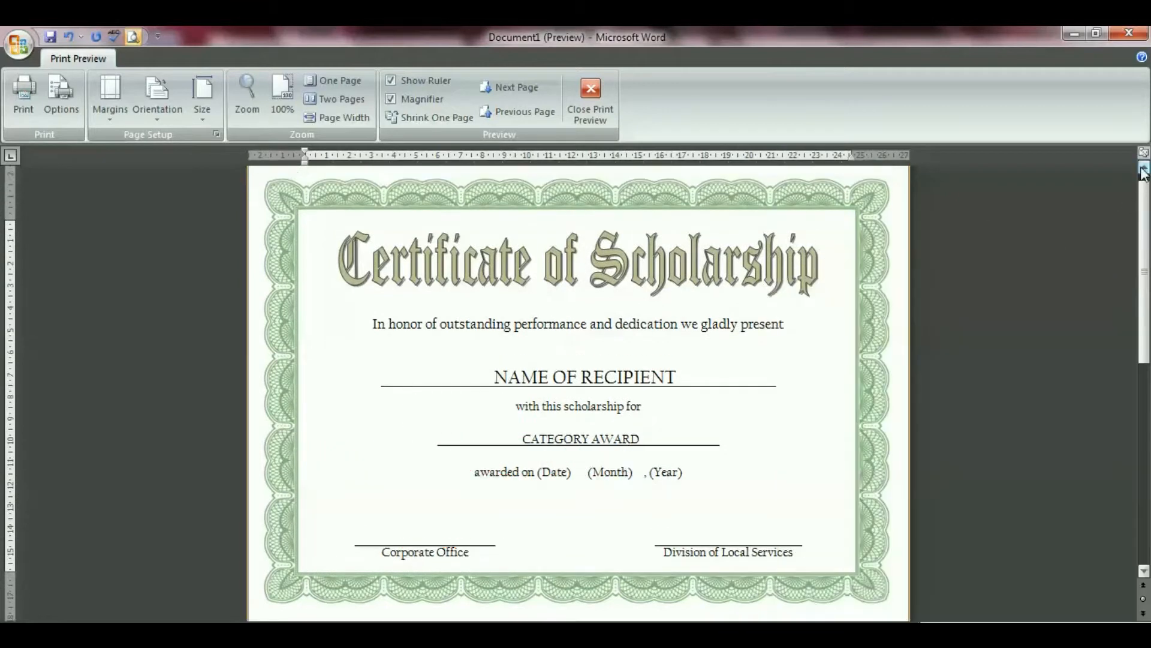